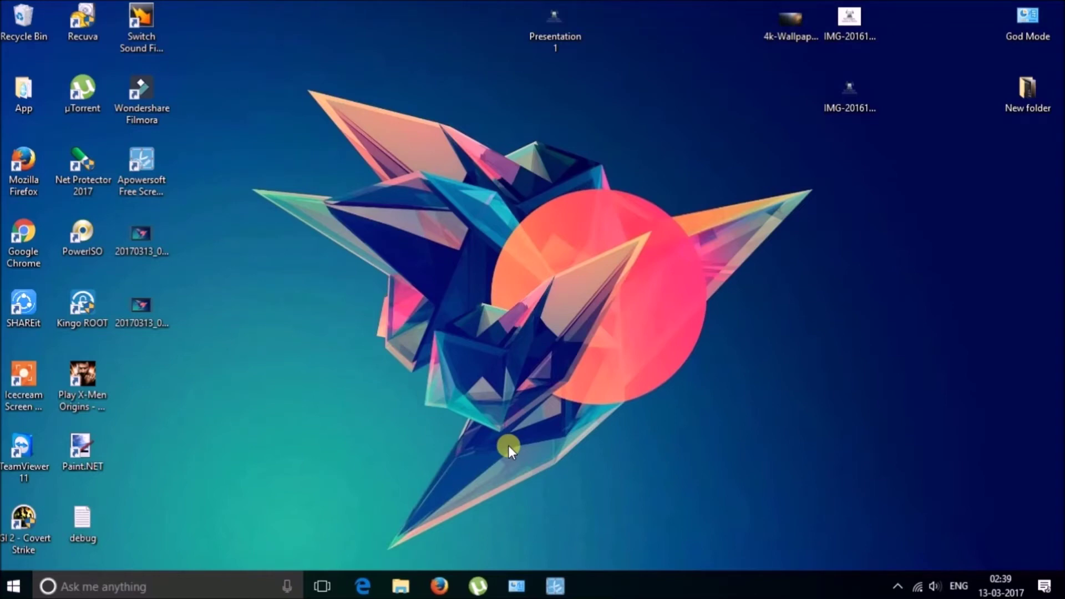
Start a blank PowerPoint presentation and cut away its title and subtitle placeholders
click(13, 586)
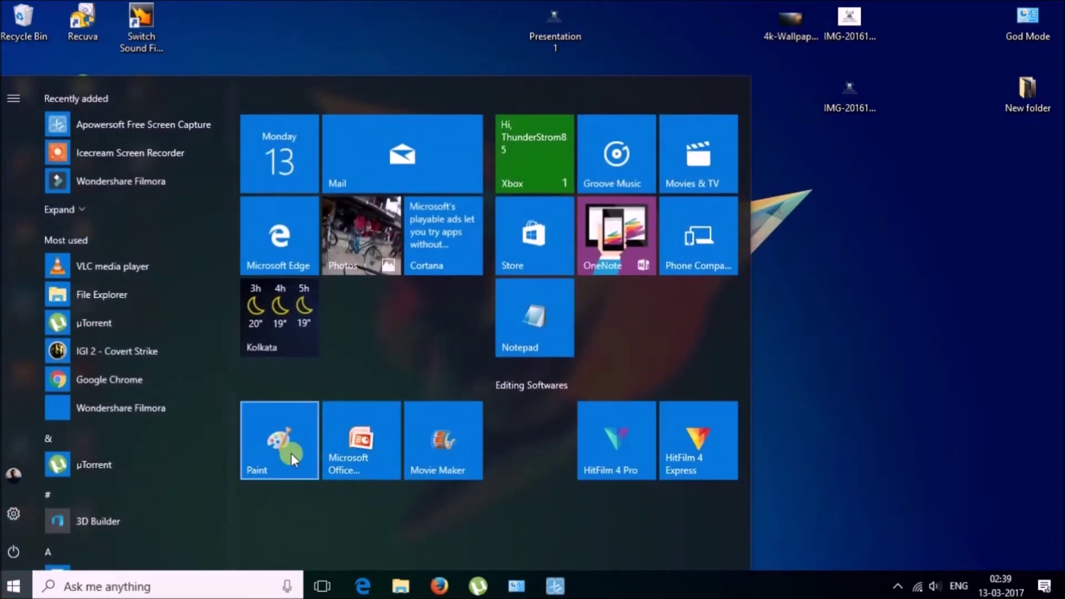
click(341, 448)
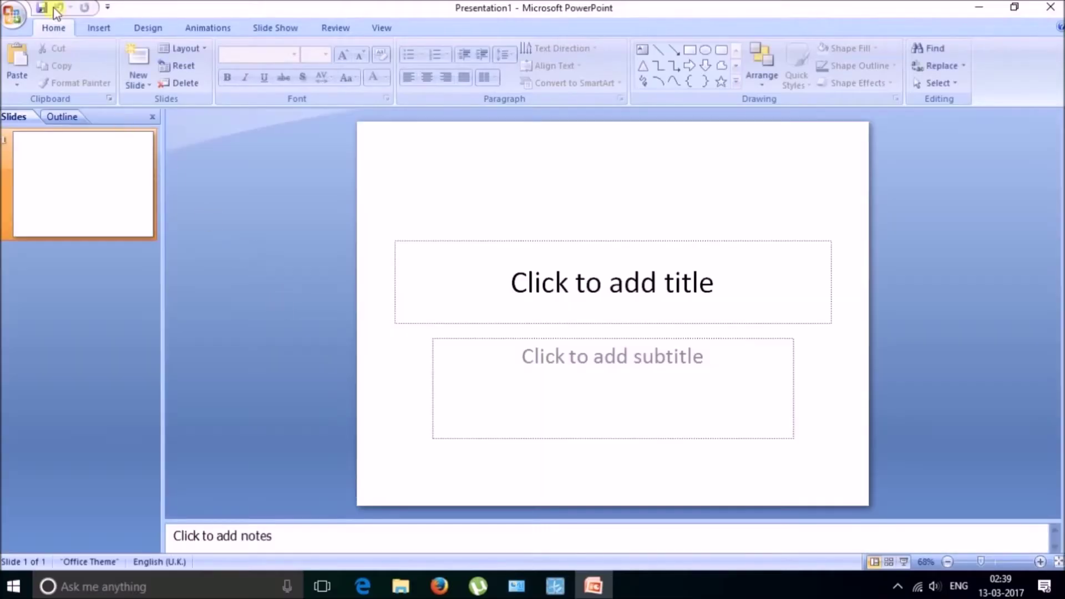
click(630, 299)
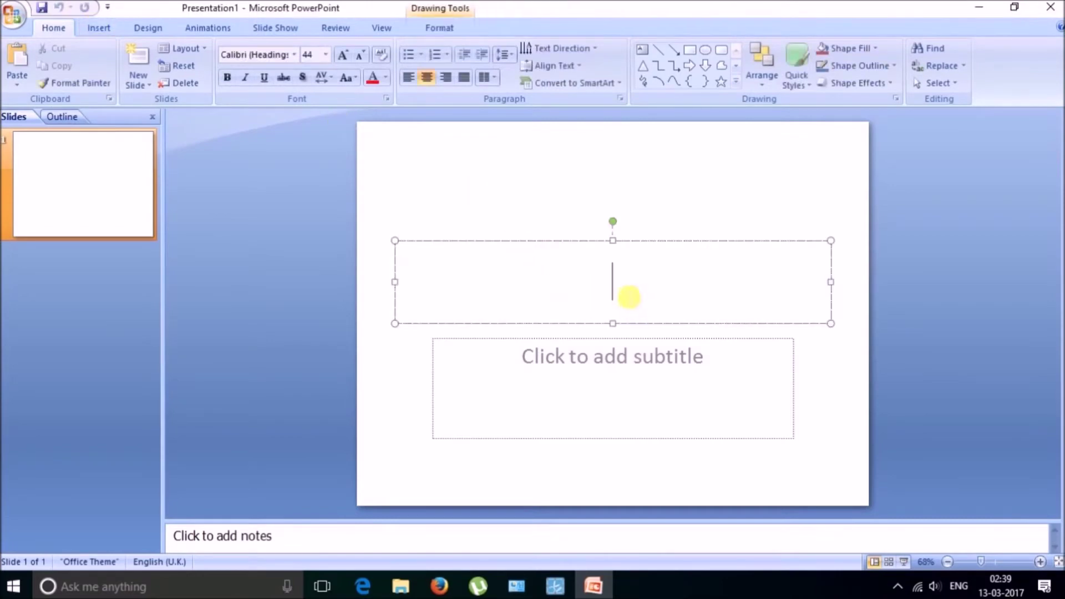
click(616, 241)
right_click(611, 240)
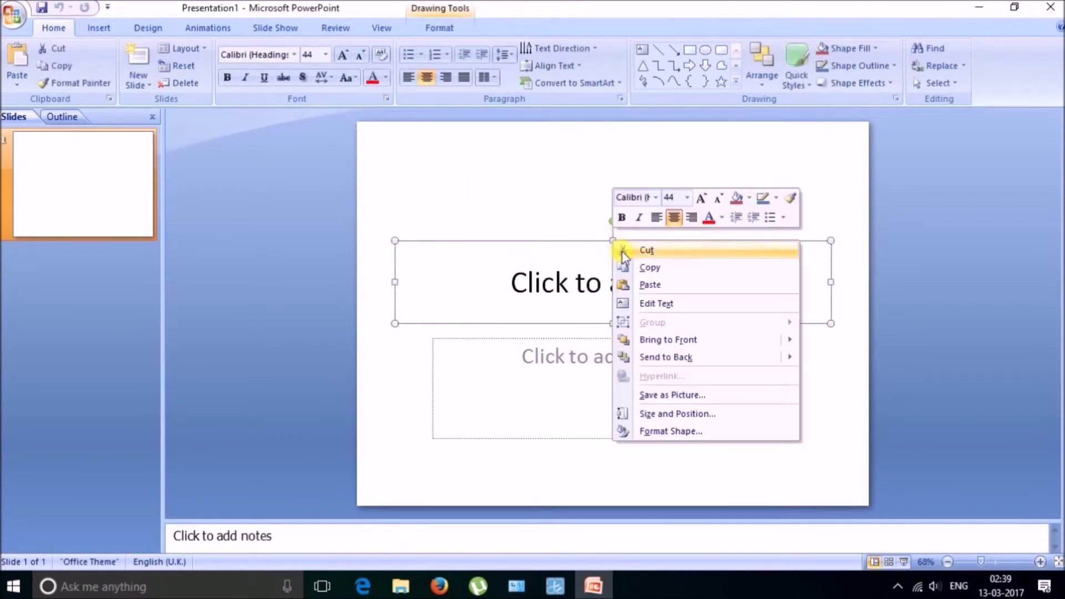
click(622, 250)
click(612, 360)
right_click(615, 350)
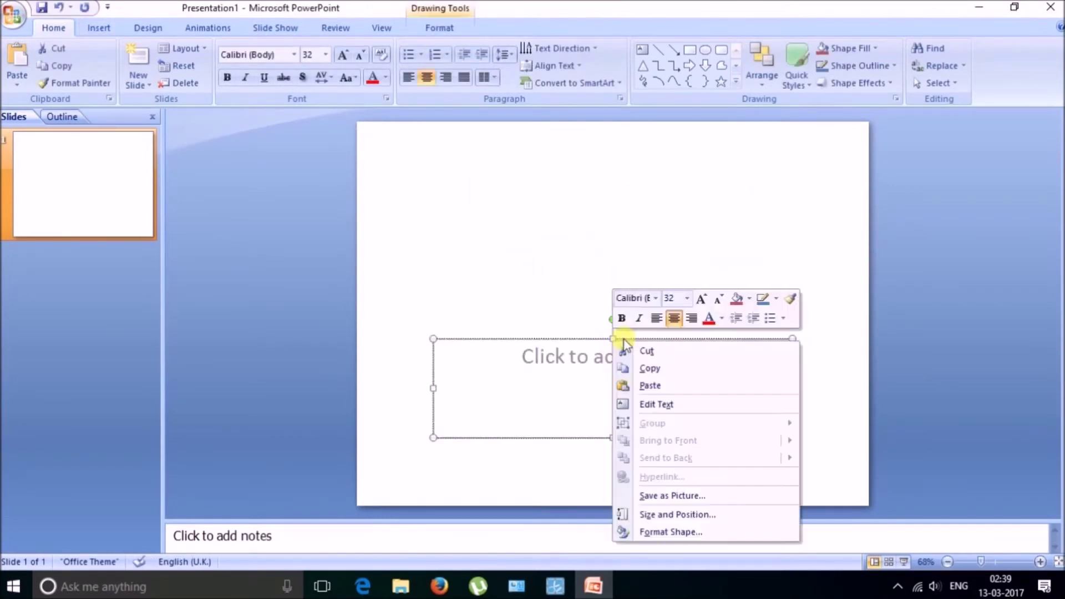
click(624, 345)
Insert the 4k-Wallpaper-Free-HD picture from the Desktop onto the slide
click(105, 33)
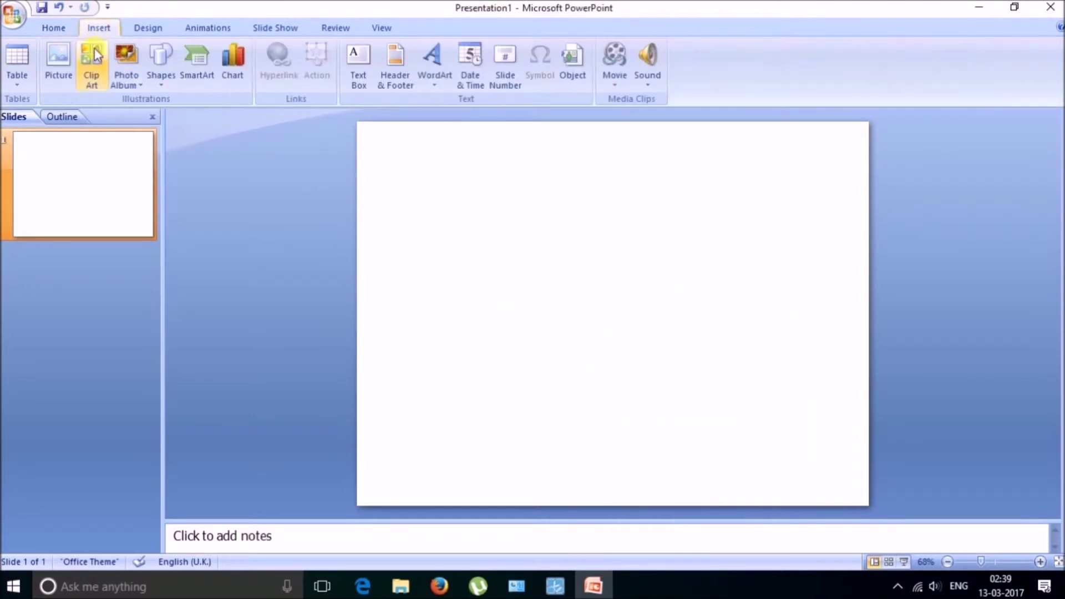
click(55, 67)
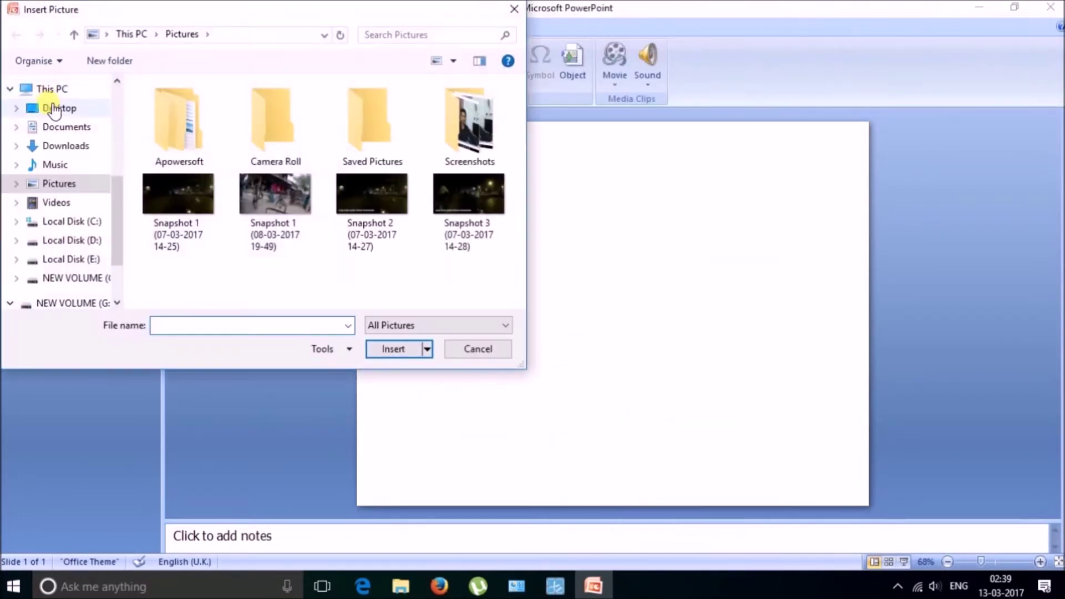
click(52, 108)
click(362, 151)
click(392, 349)
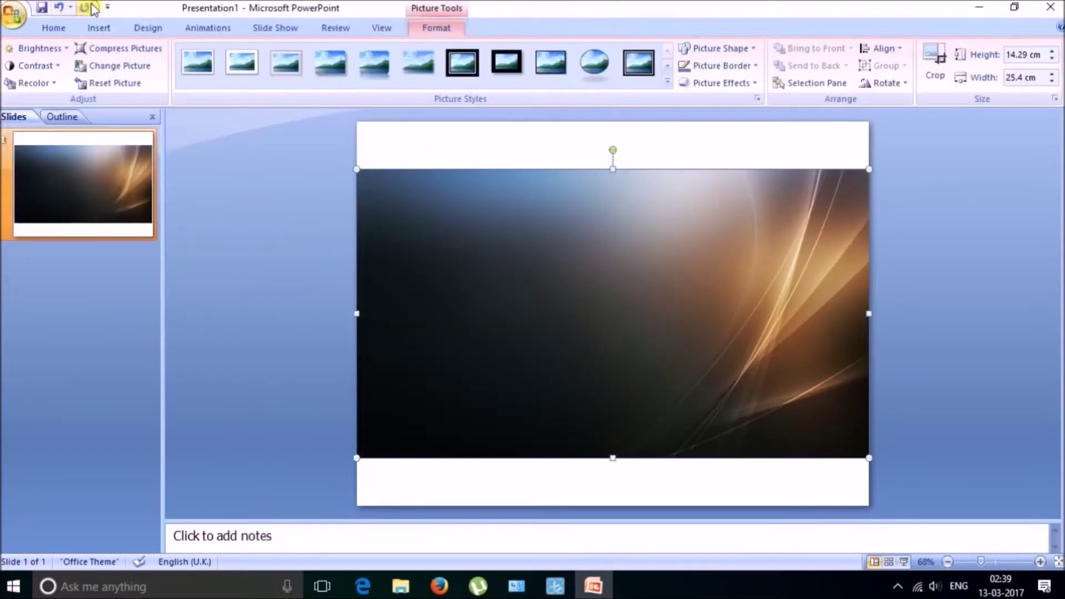
Insert the IMG-20161017-WA0010 logo picture and shrink it to about a third its size
click(98, 27)
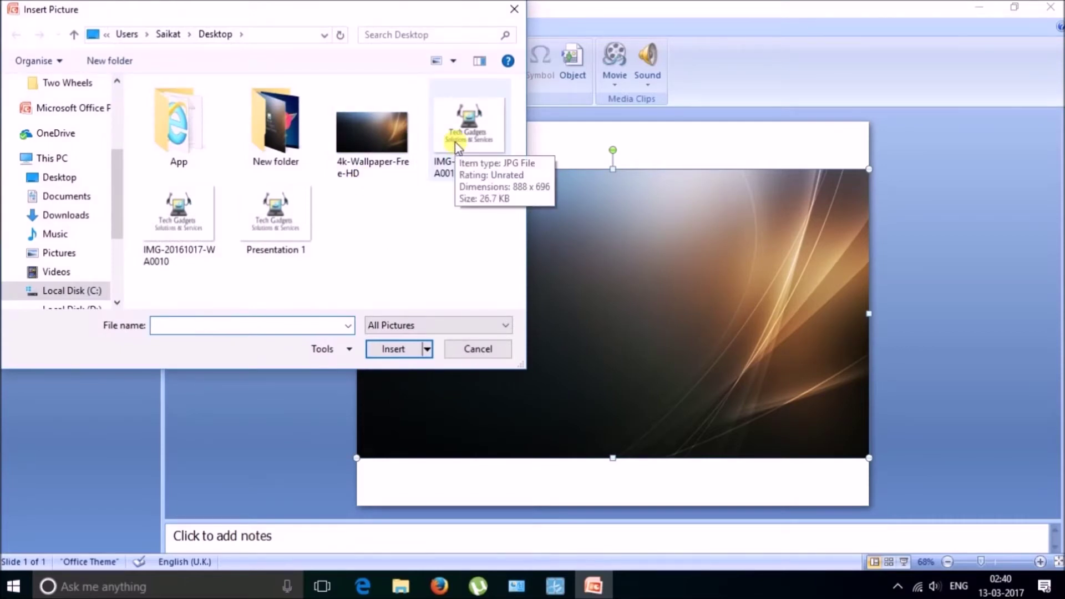
click(456, 148)
click(424, 348)
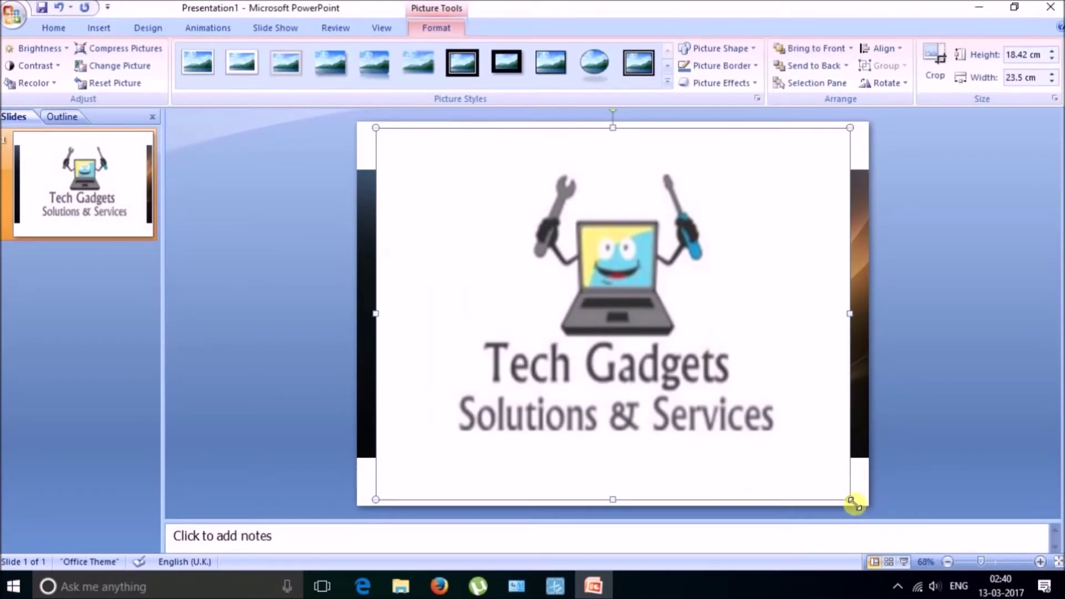
drag(855, 504, 467, 262)
click(590, 333)
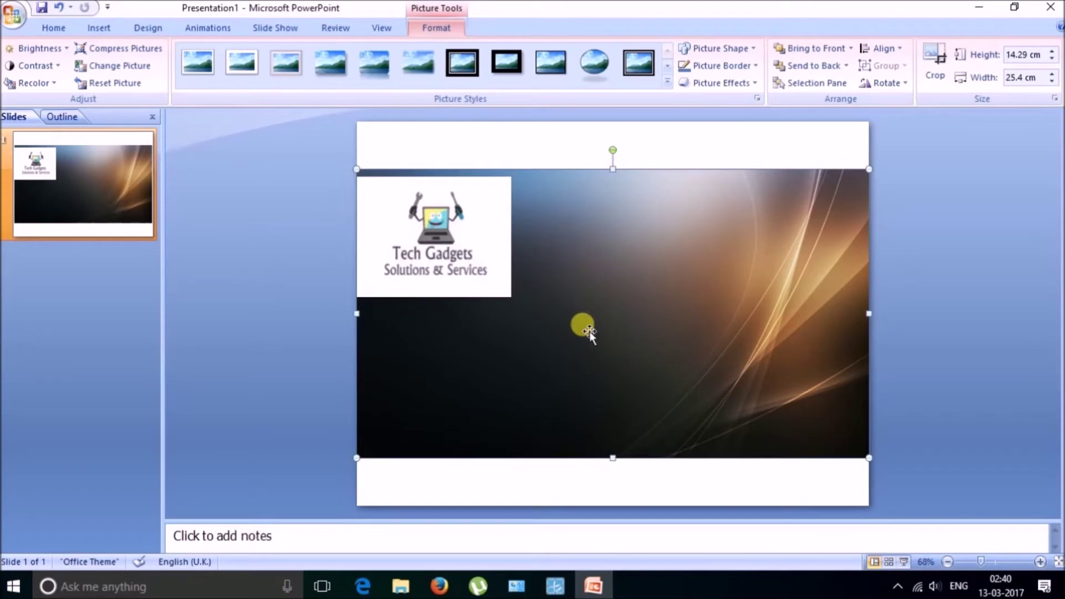
Insert a second copy of the logo picture and shrink it to about a third its size
click(94, 28)
click(68, 63)
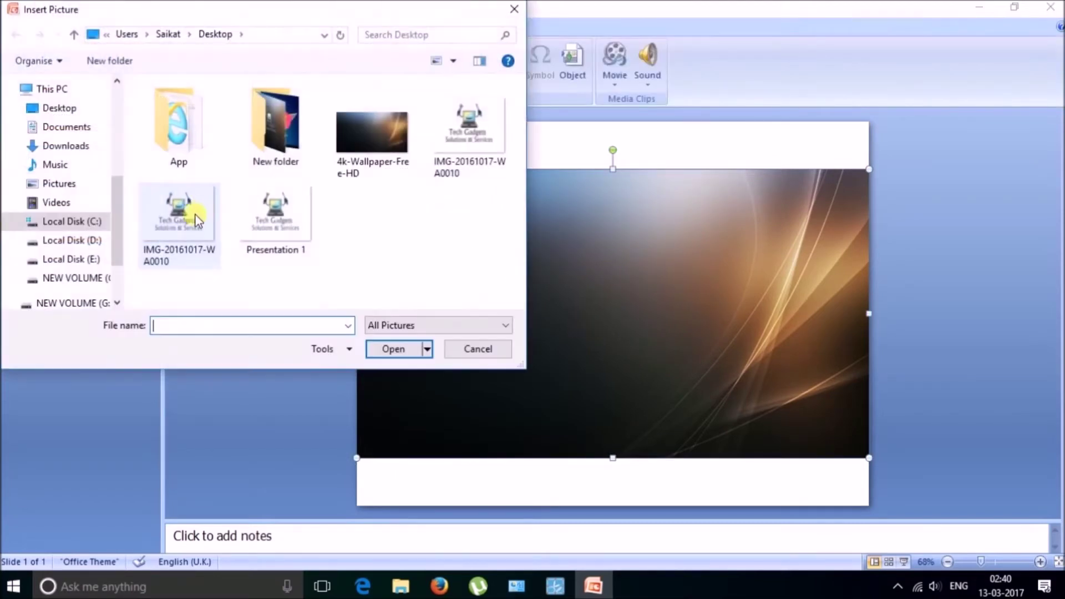
click(192, 247)
click(365, 346)
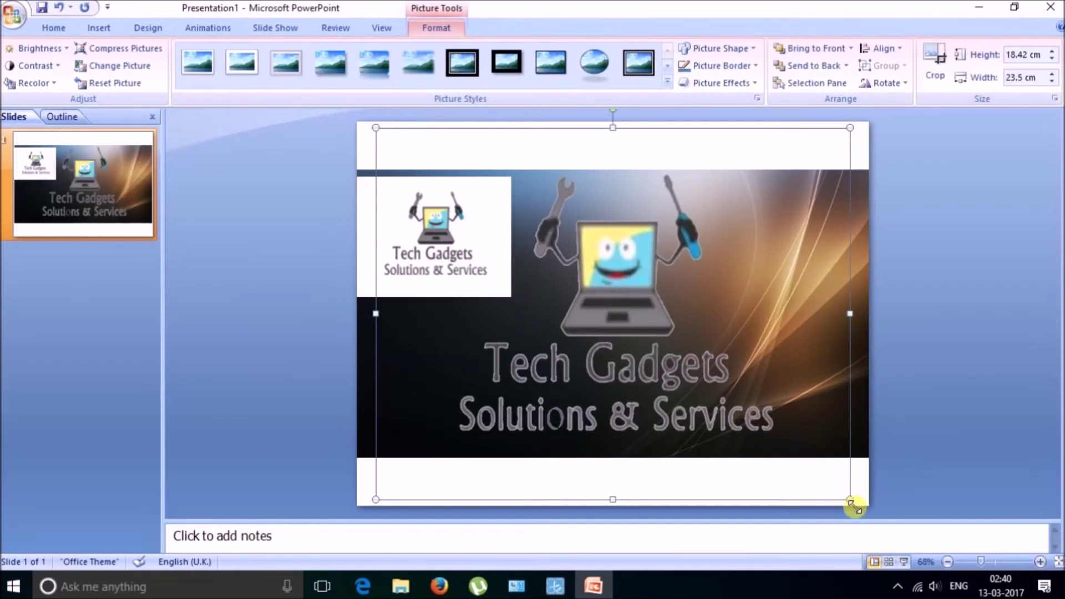
drag(853, 506, 693, 363)
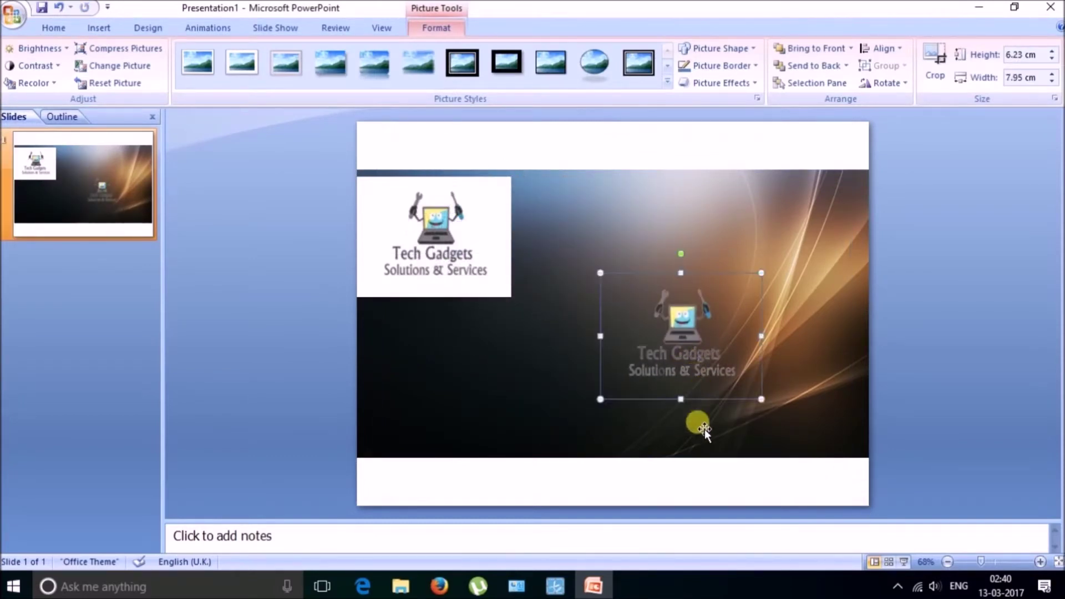
click(546, 425)
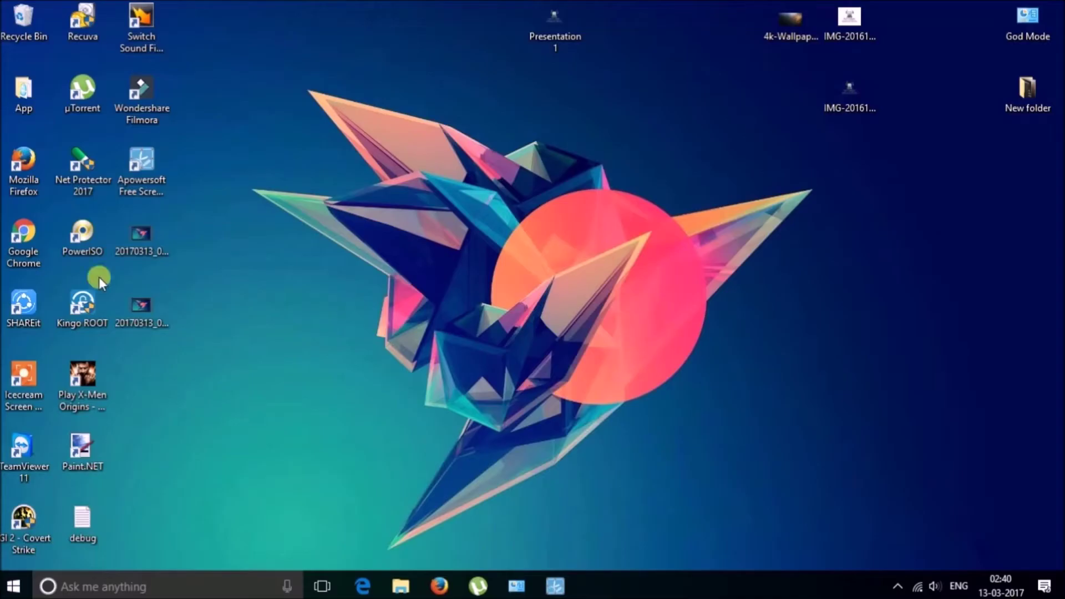
Launch Chrome, go to oldapps.com in a fresh tab and maximize the window
double_click(15, 253)
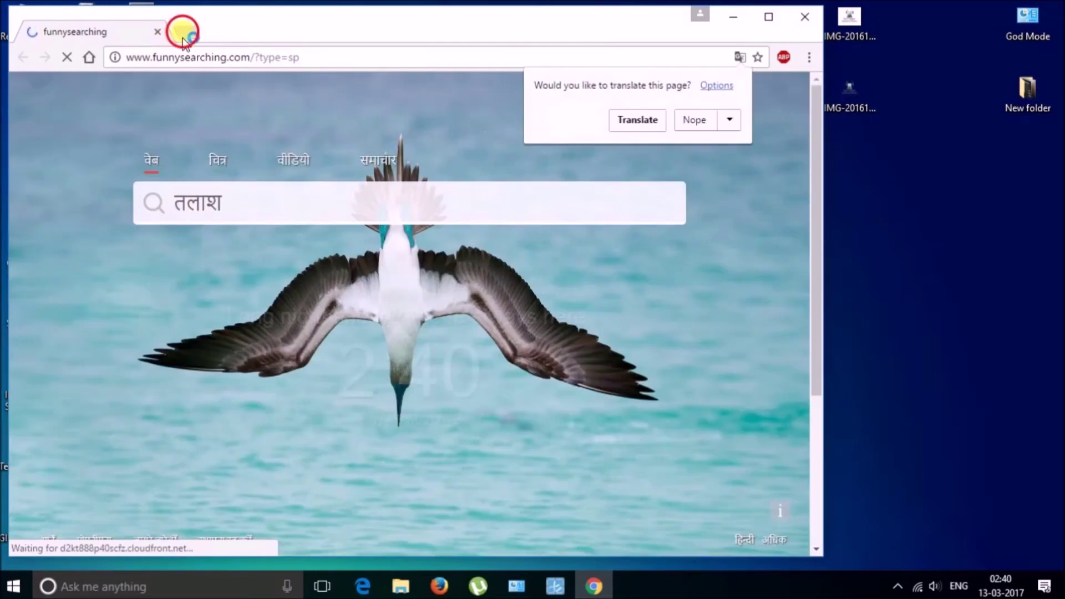
click(184, 32)
click(157, 32)
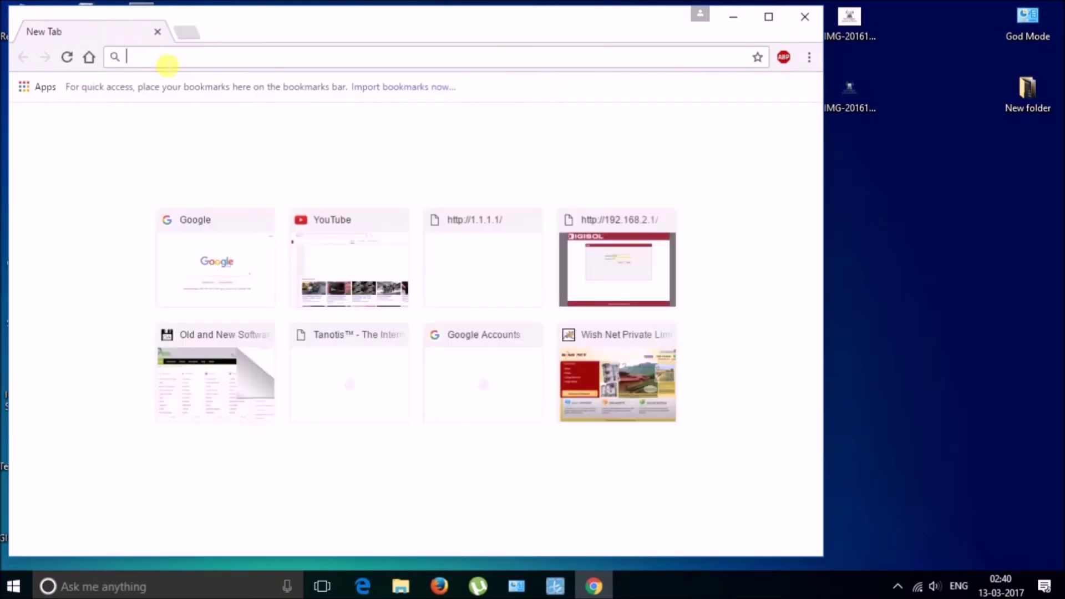
text(oldapps.co)
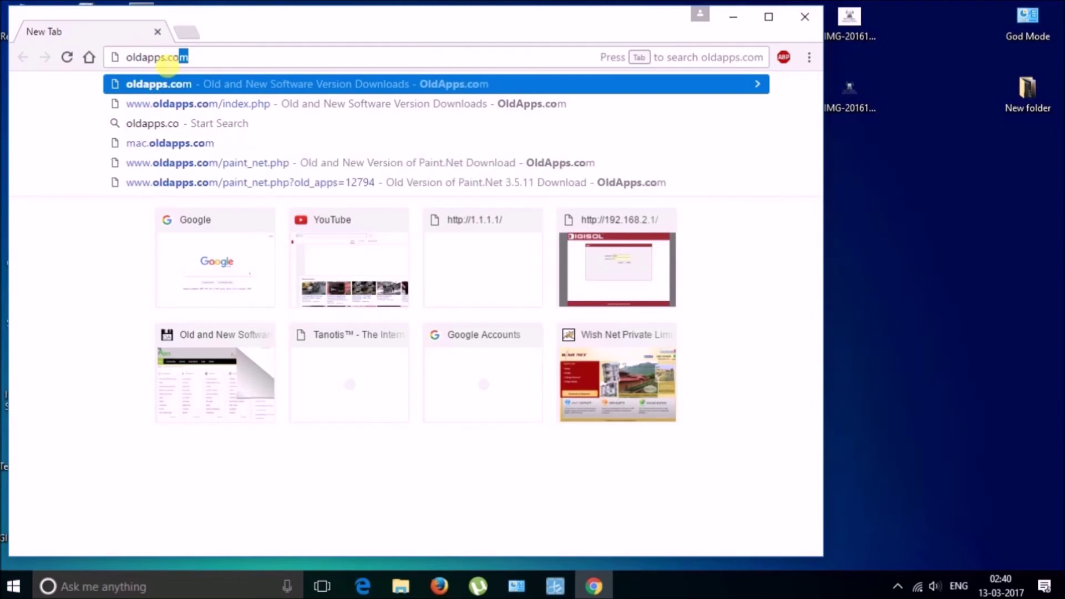
key(Return)
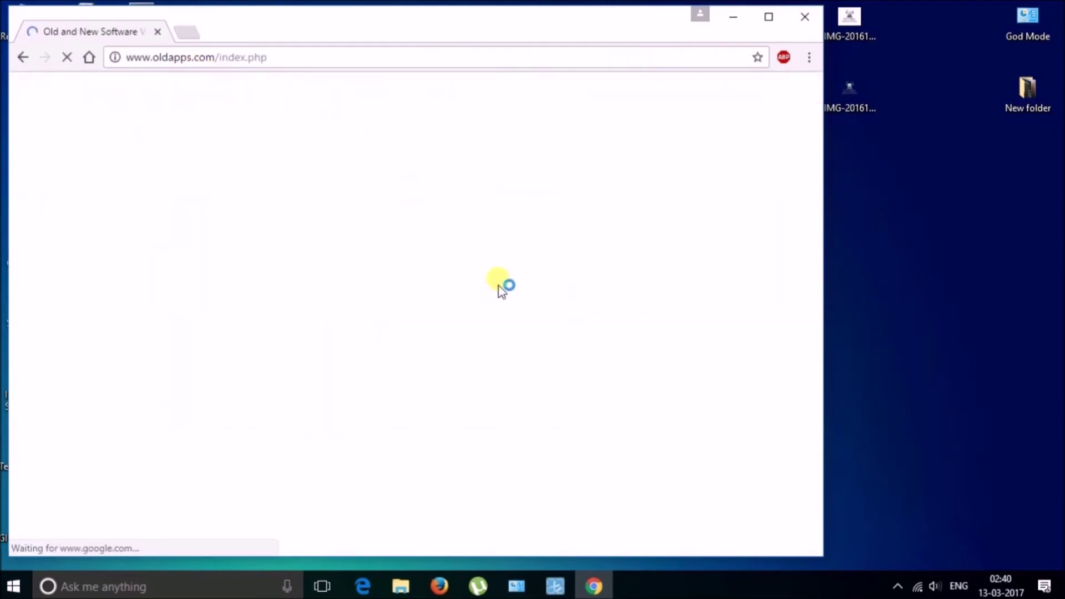
click(767, 20)
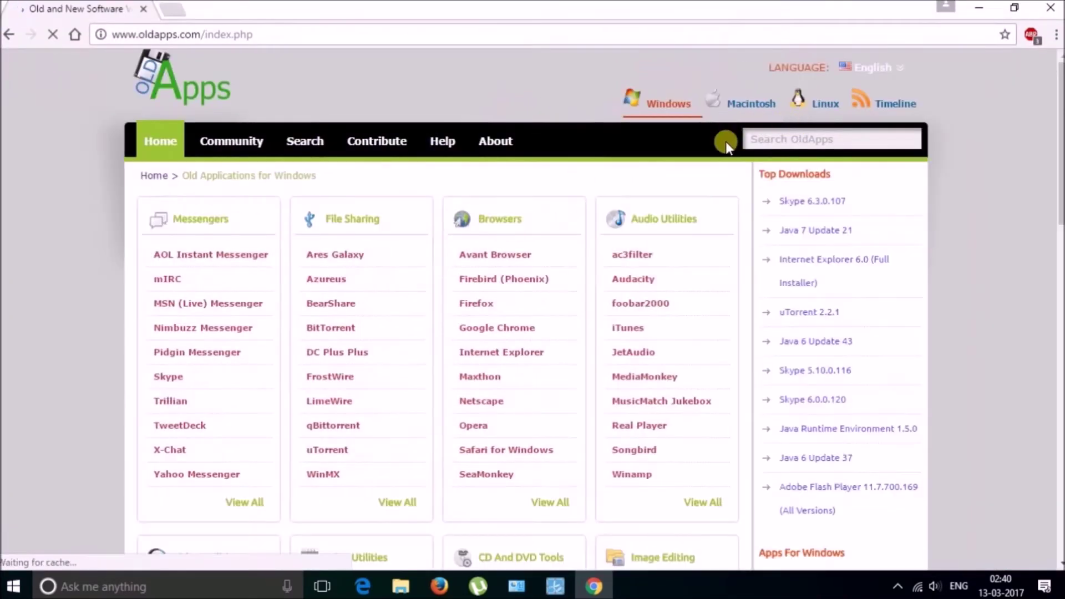
Search OldApps for 'paint.net' and open the Old and New Version of Paint Net Download result
click(784, 146)
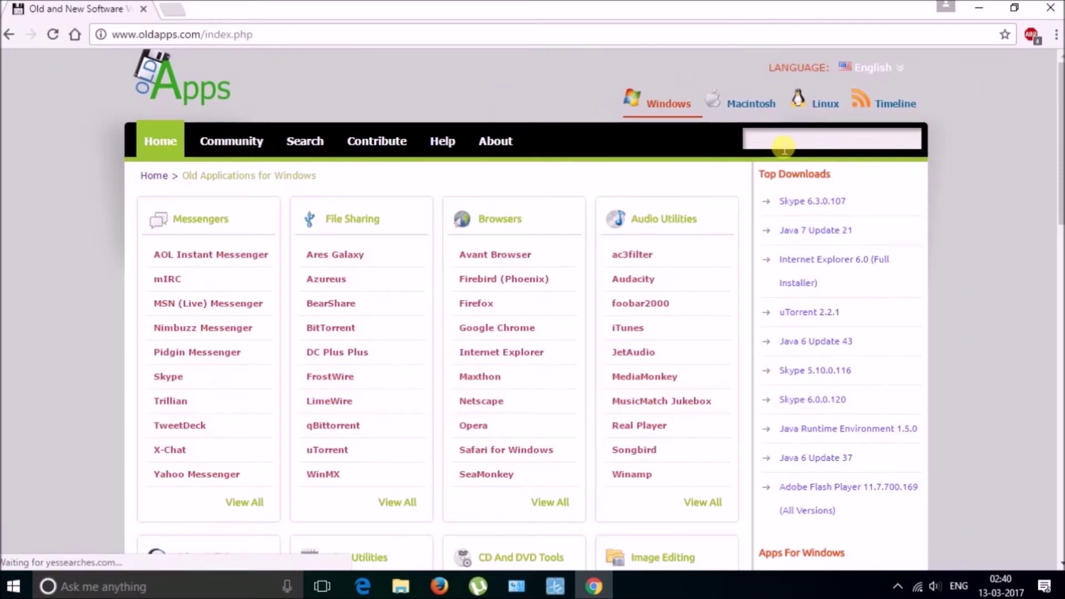
text(paint)
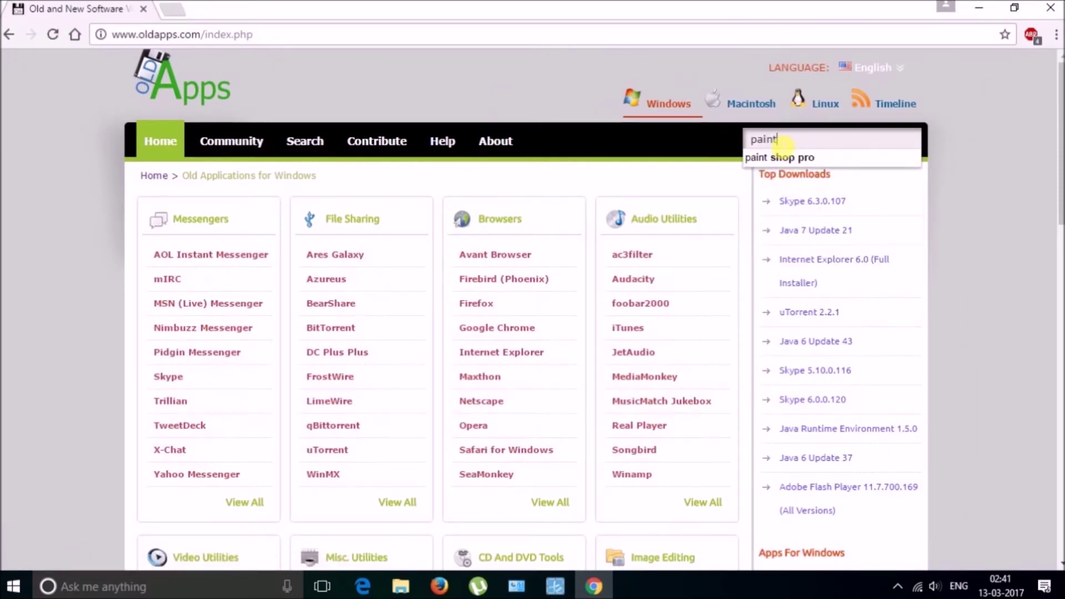
text(.ner)
key(BackSpace)
text(t)
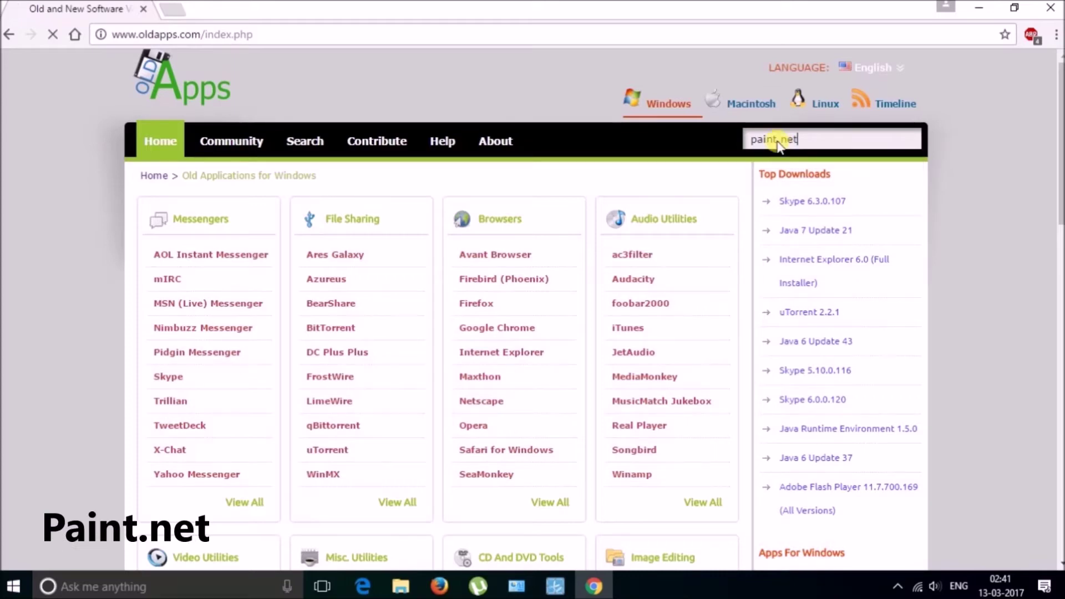
key(Return)
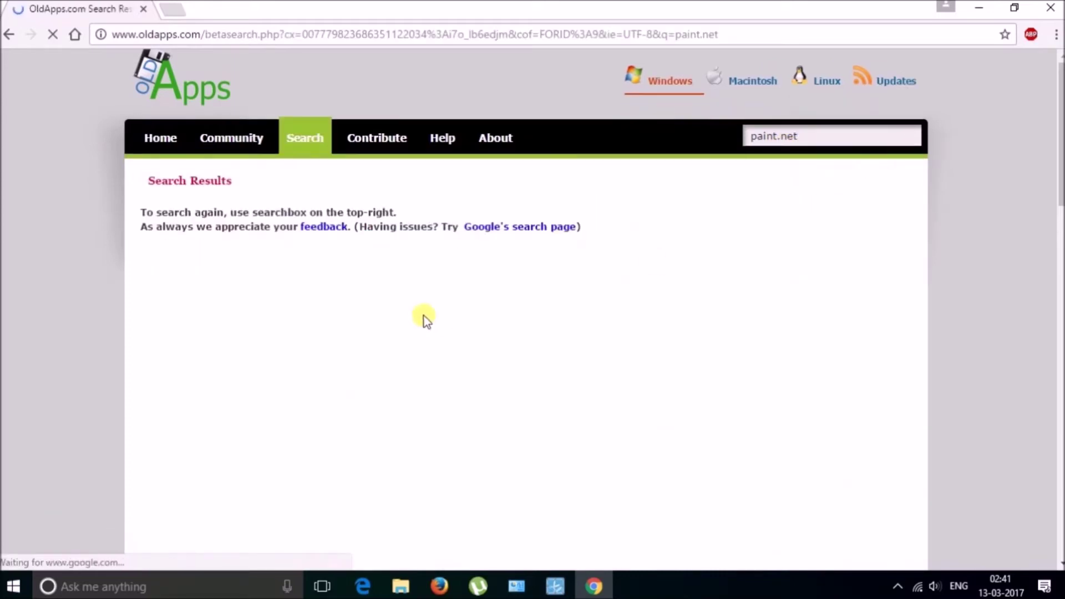
scroll(459, 293, down, 5)
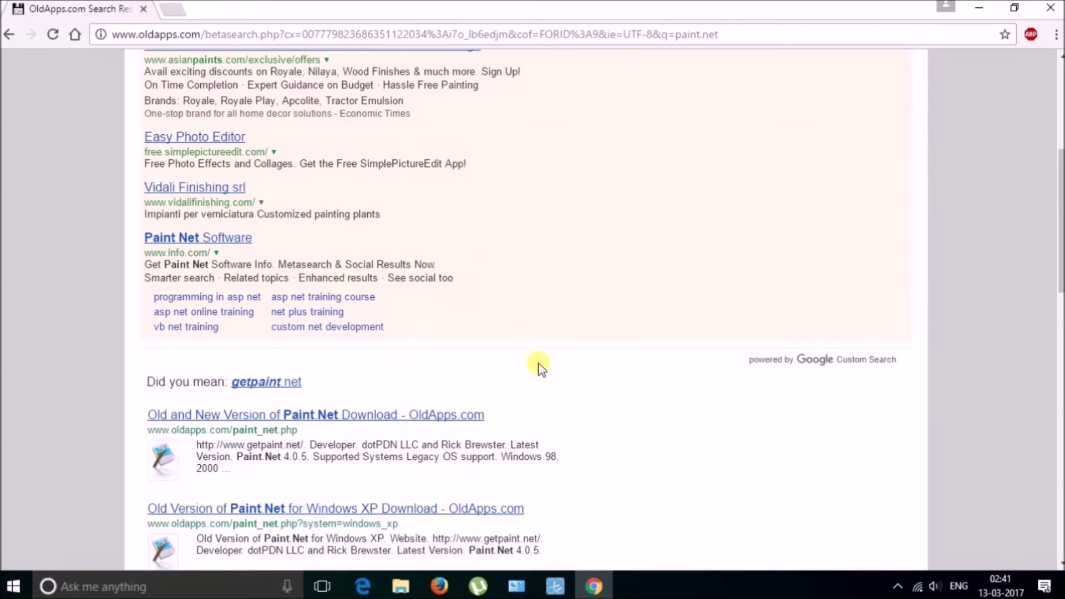
click(411, 415)
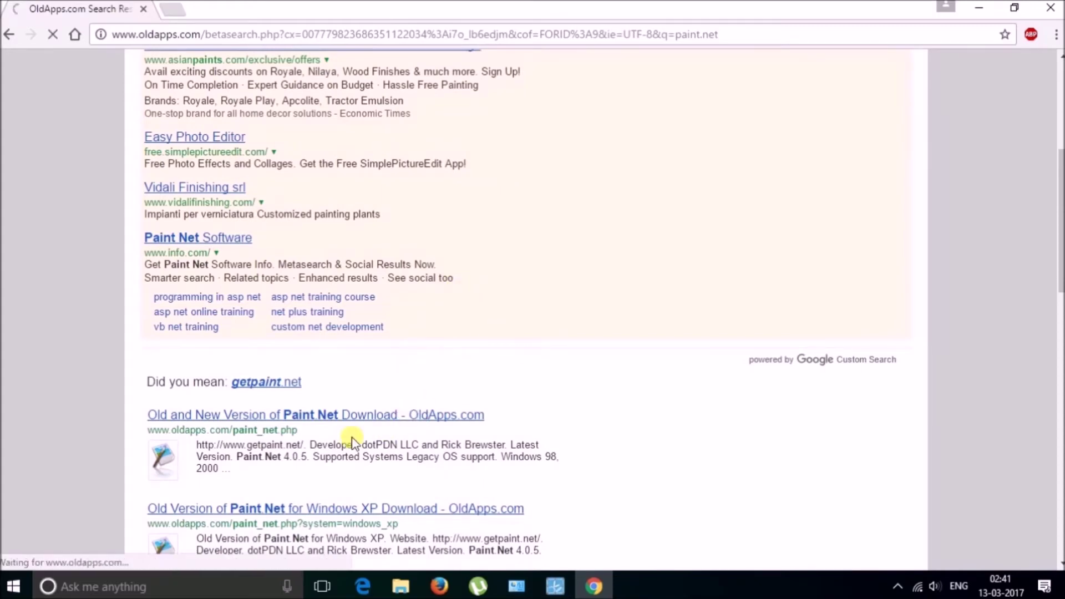
Scroll down the versions table and open the Paint.Net 3.5.11 download page
scroll(433, 355, down, 2)
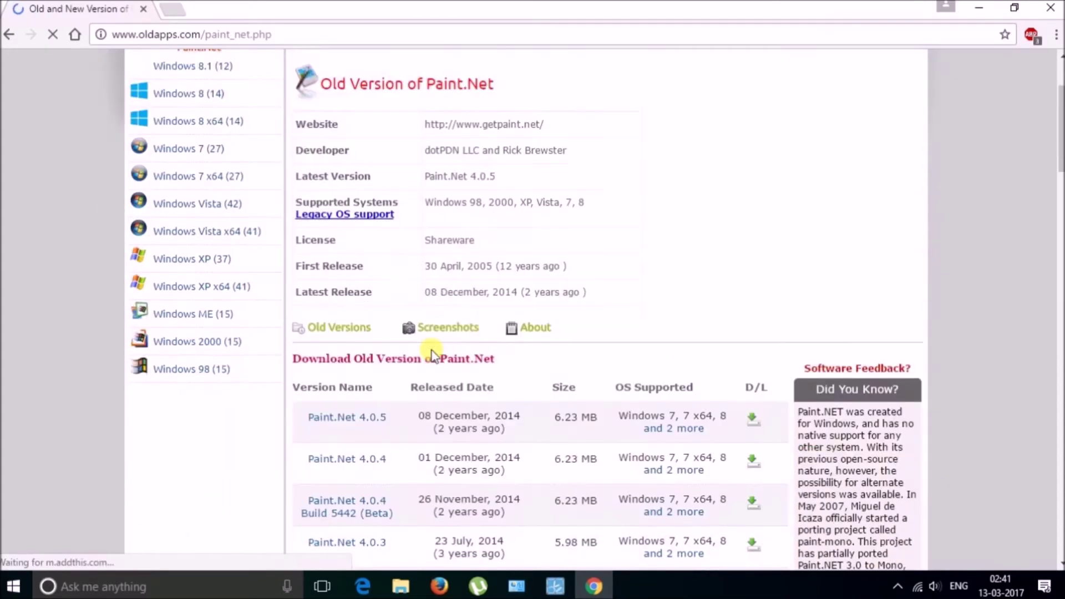
scroll(431, 354, down, 2)
scroll(618, 214, down, 6)
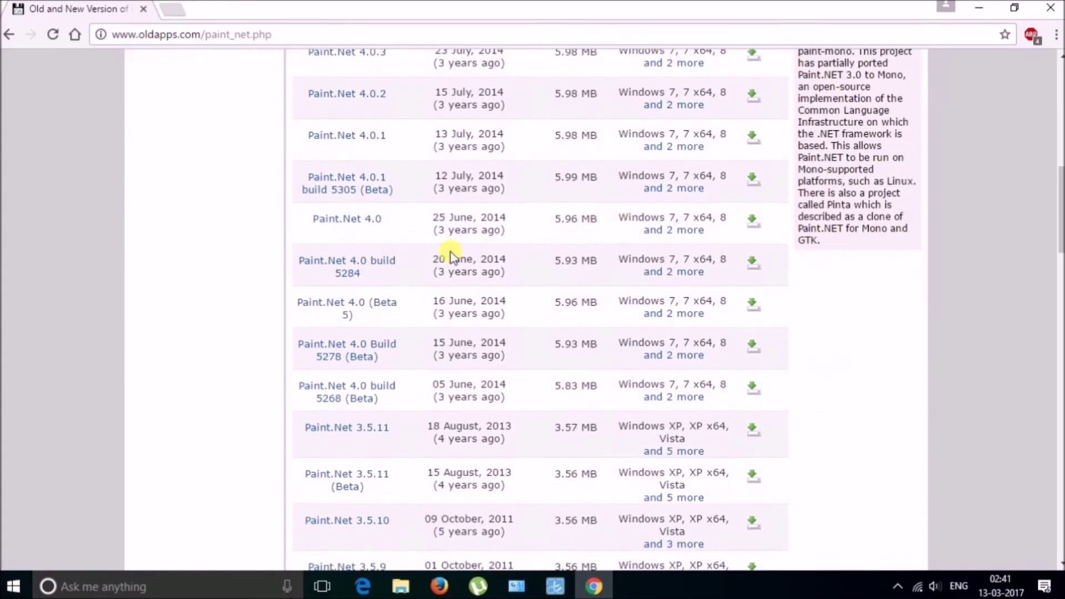
scroll(487, 242, down, 1)
scroll(496, 211, up, 4)
scroll(501, 202, down, 4)
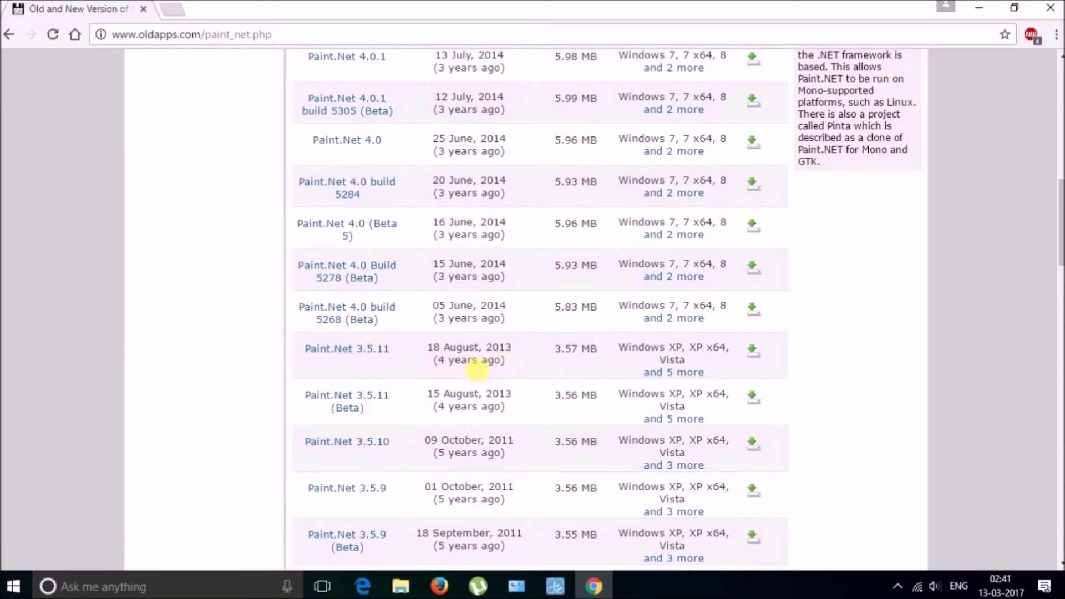
mouse_move(665, 380)
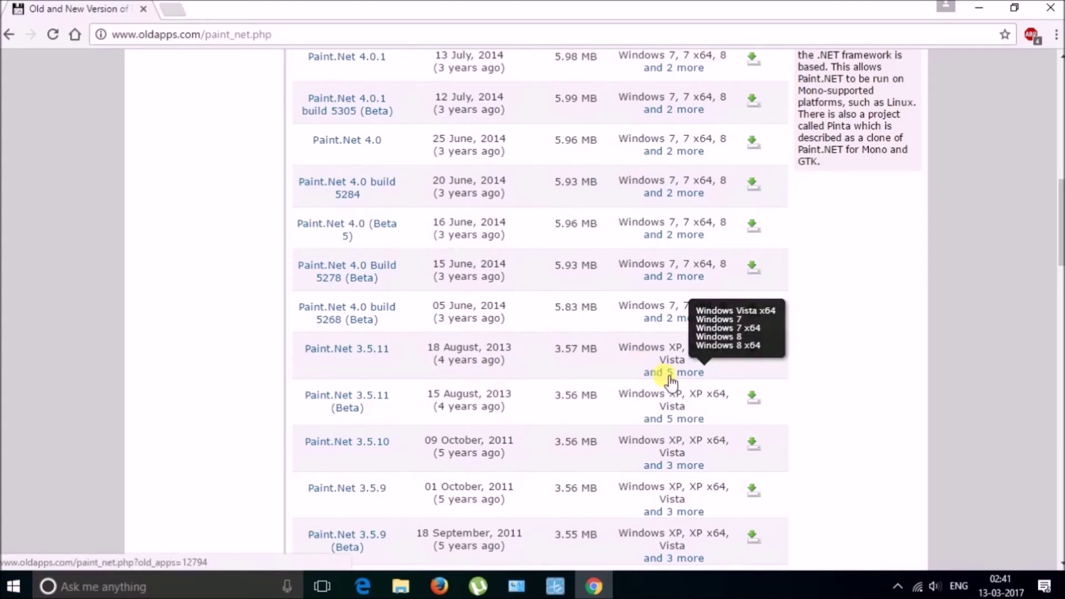
scroll(492, 292, down, 1)
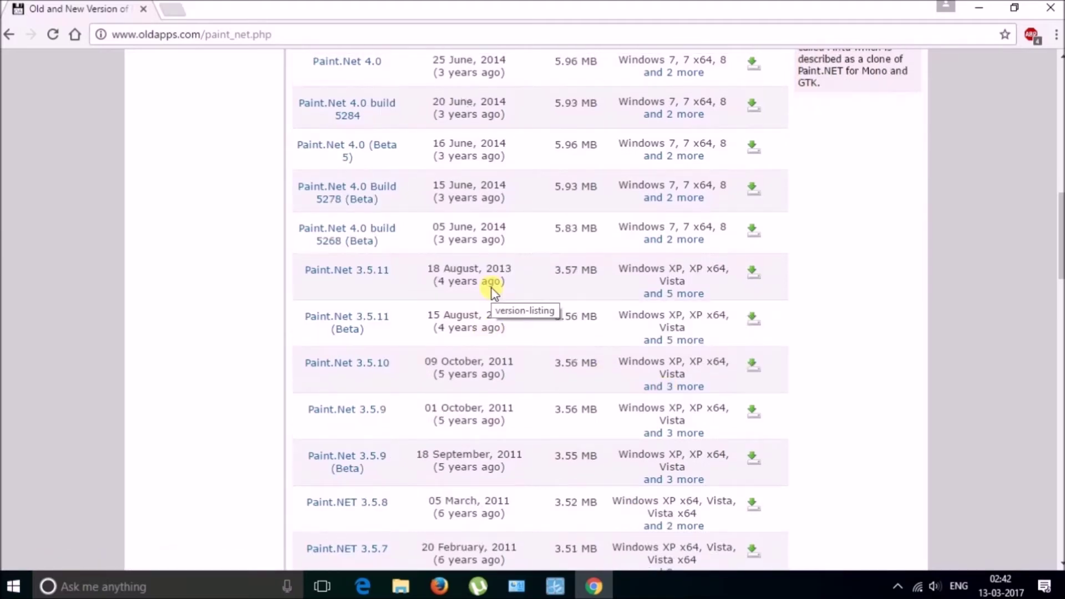
click(387, 281)
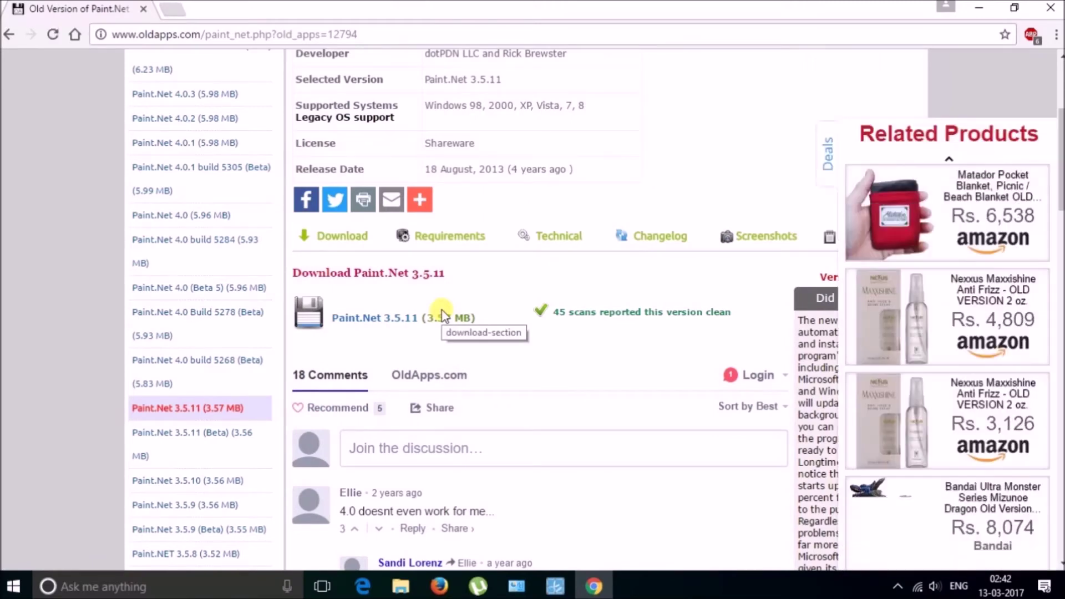
Minimize Chrome and launch Paint.NET from its desktop shortcut, filling the screen with its window
click(980, 12)
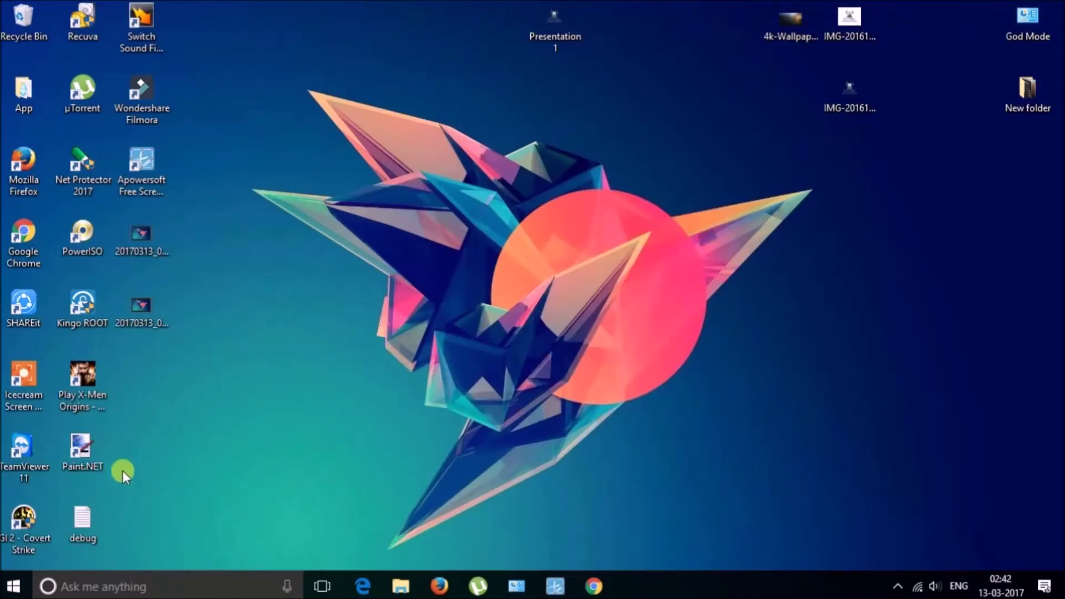
double_click(97, 448)
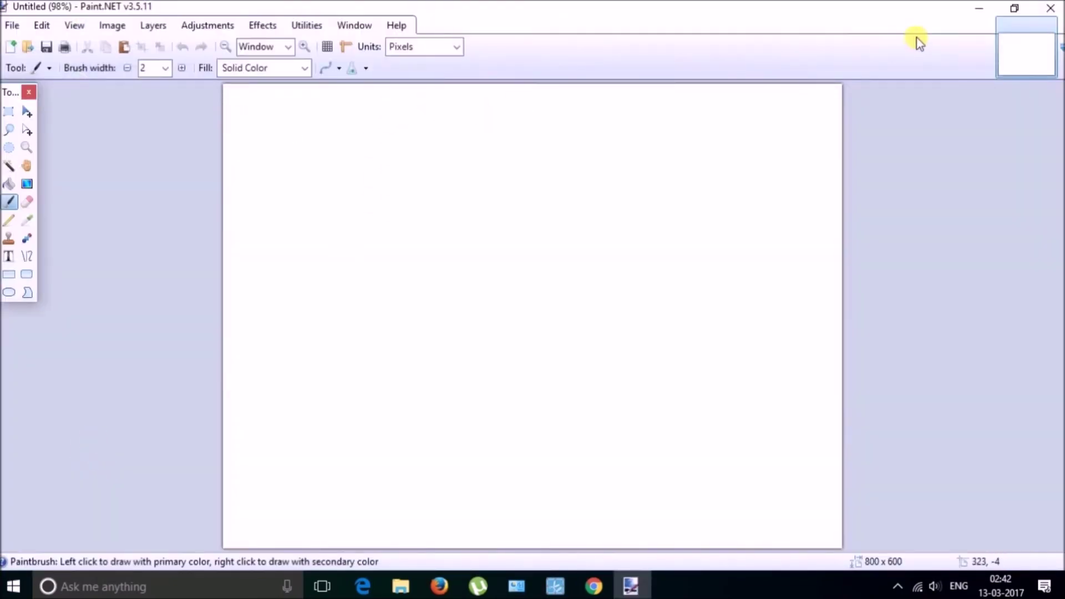
click(1015, 10)
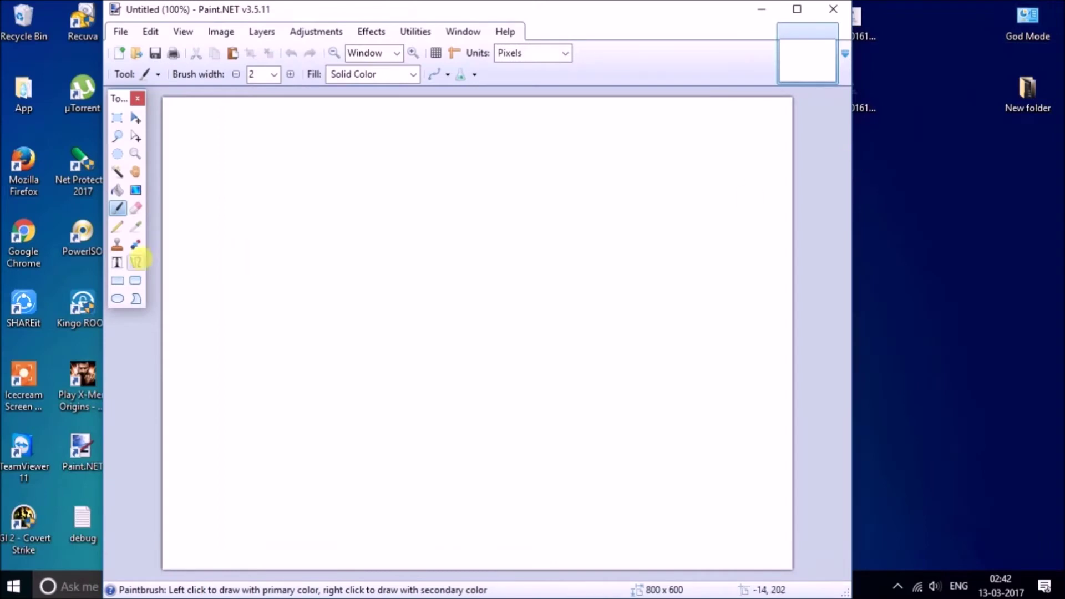
mouse_move(432, 8)
mouse_down()
mouse_move(502, 28)
mouse_move(614, 11)
mouse_move(555, 0)
mouse_up()
Drag IMG-20161017-WA0010 from the Desktop folder onto Paint.NET and open it as a document
click(401, 586)
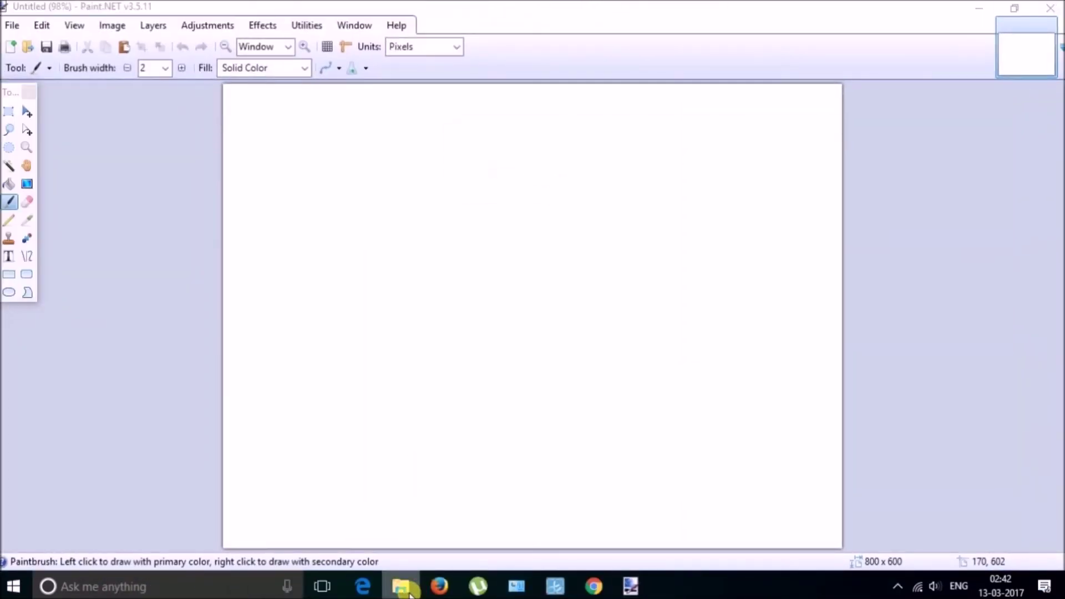
click(512, 232)
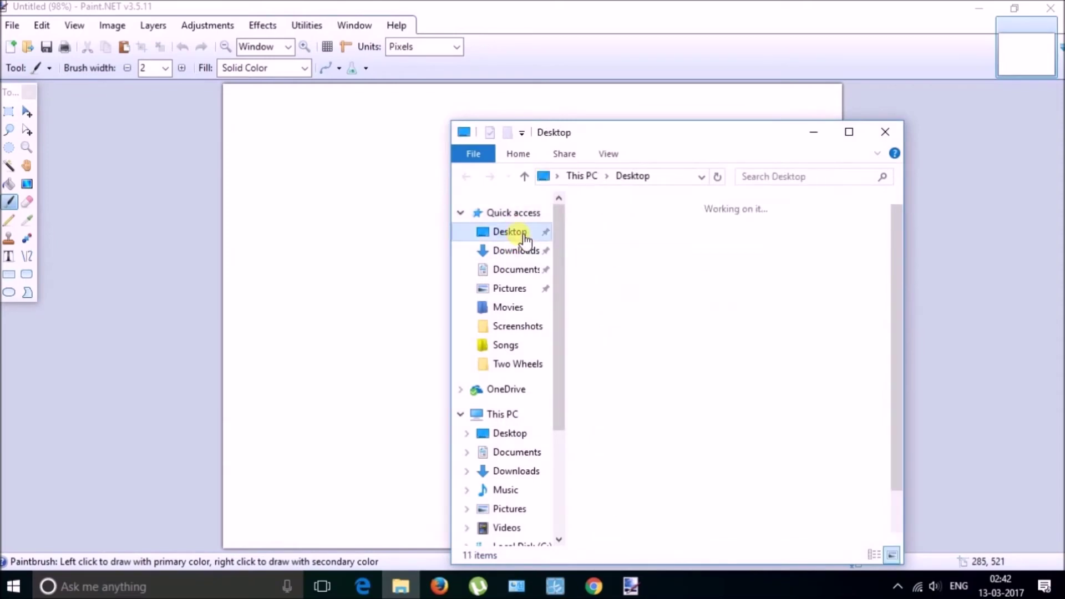
scroll(818, 367, down, 1)
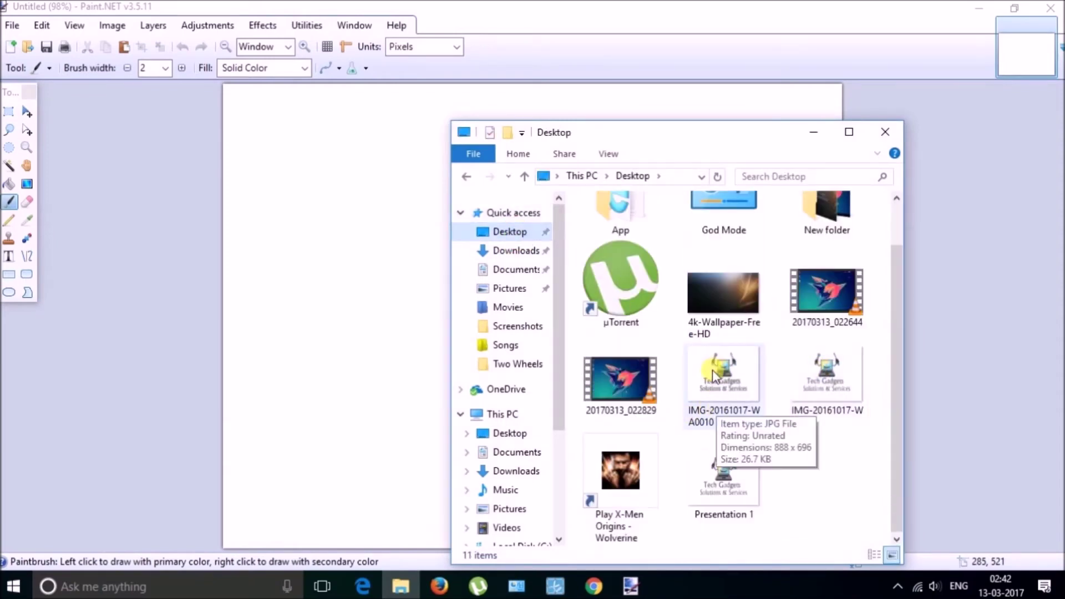
mouse_move(719, 413)
mouse_down()
mouse_move(574, 418)
mouse_move(362, 375)
mouse_move(414, 363)
mouse_up()
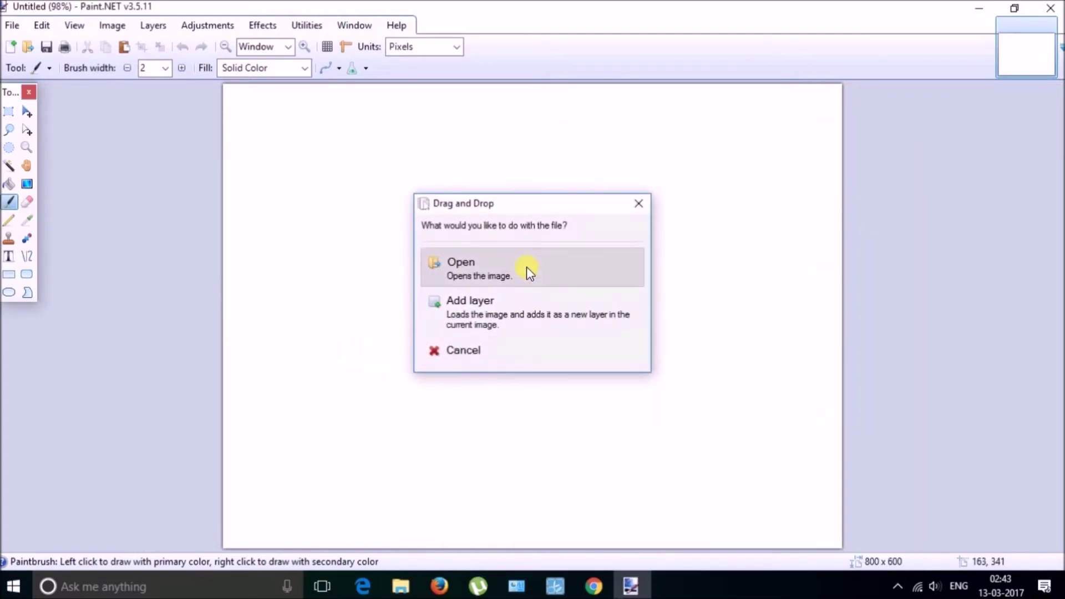
click(527, 269)
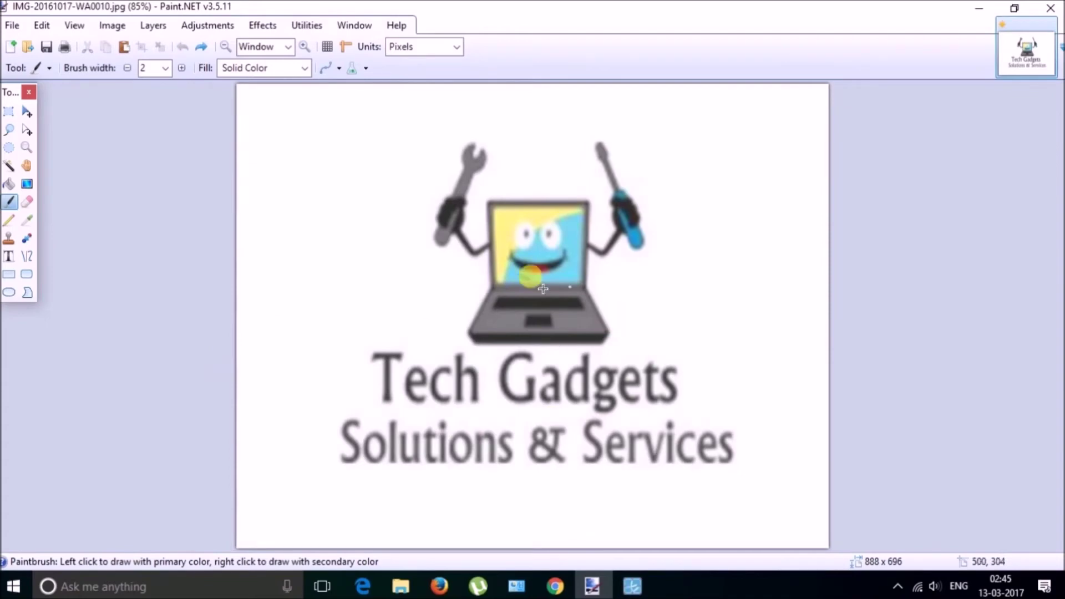
With the Magic Wand, erase the white background around the logo to transparency
click(9, 166)
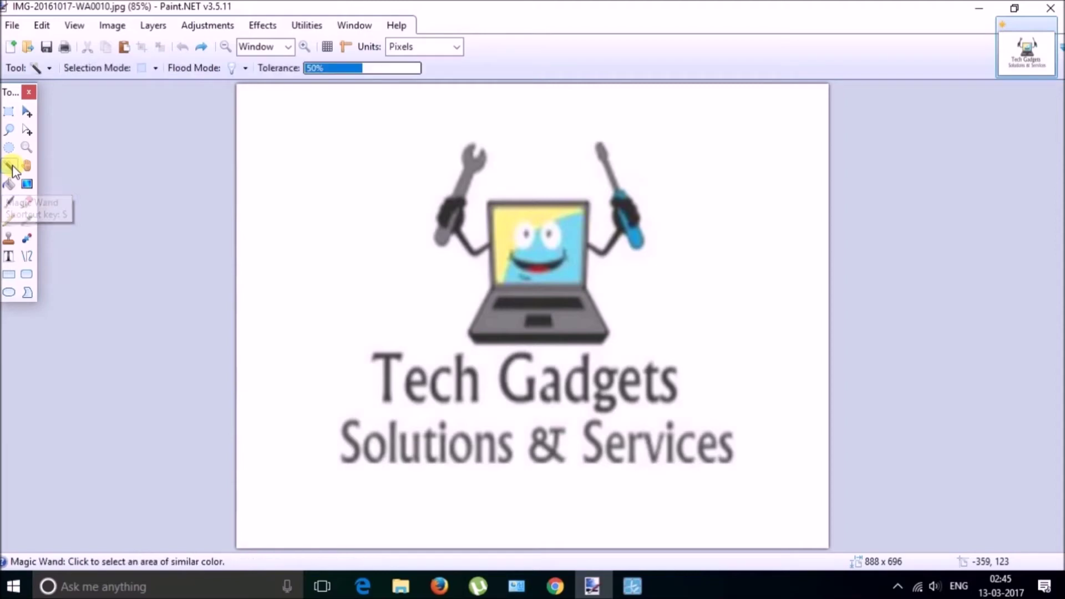
click(348, 181)
key(Delete)
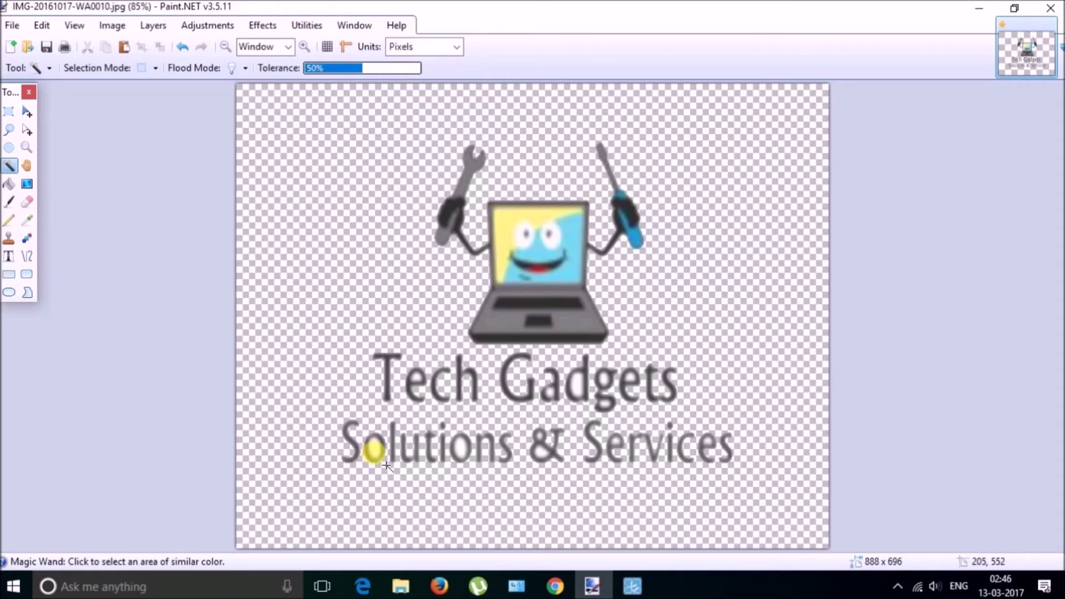
Clear the white holes in the o of Solutions, the e of Tech and three other letters
click(374, 448)
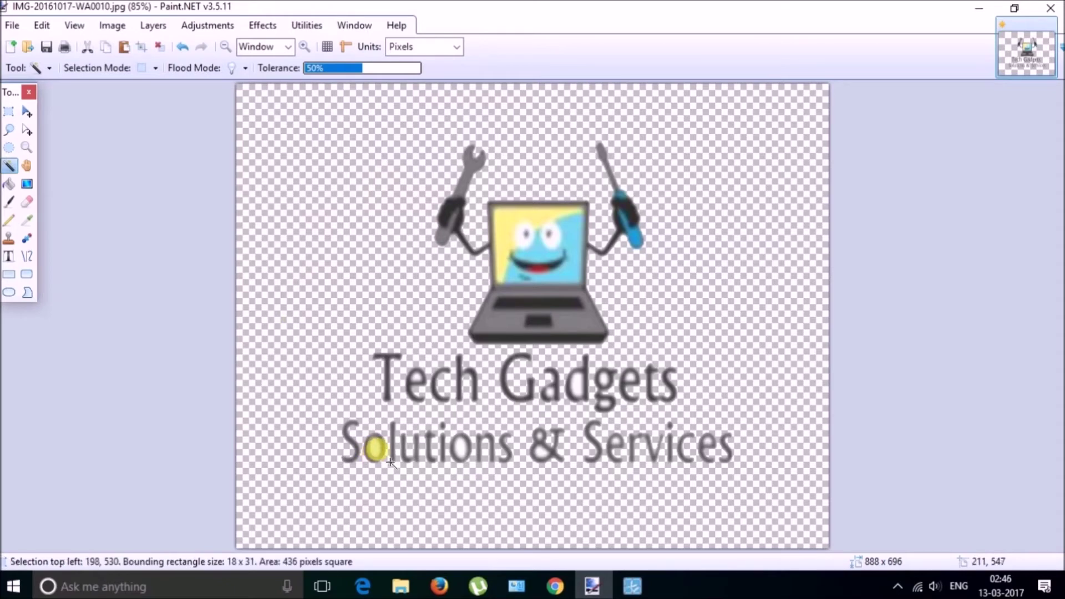
key(ctrl+d)
click(415, 379)
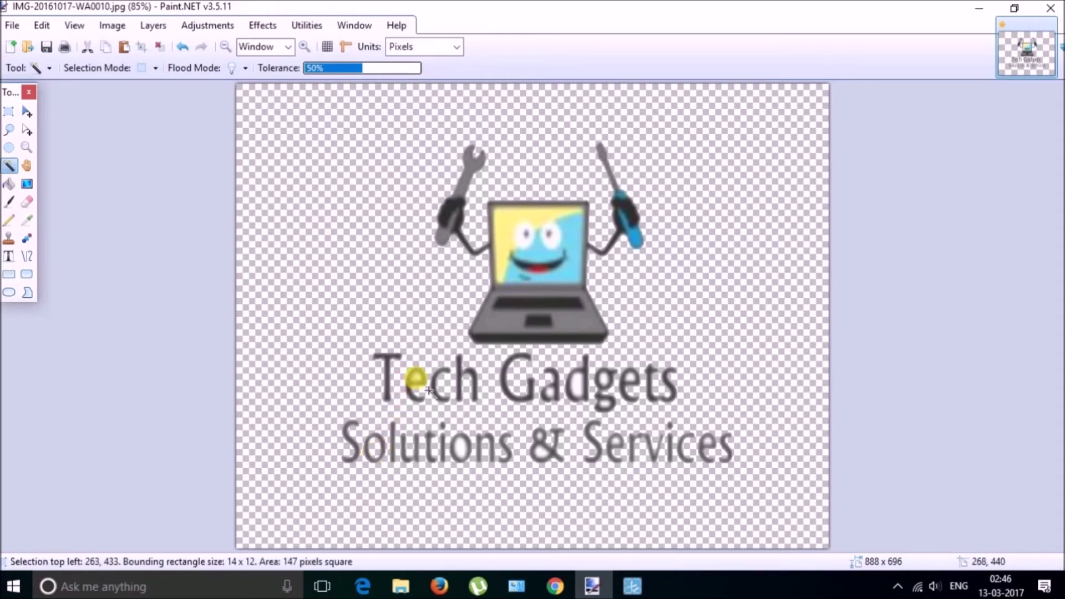
key(ctrl+d)
click(459, 447)
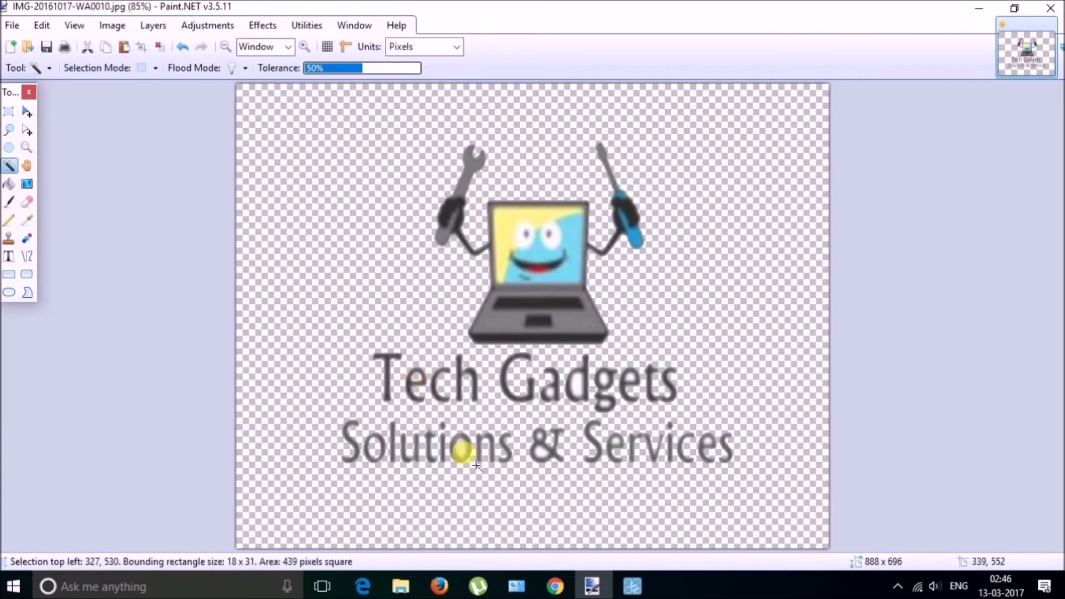
key(ctrl+d)
click(544, 460)
key(ctrl+d)
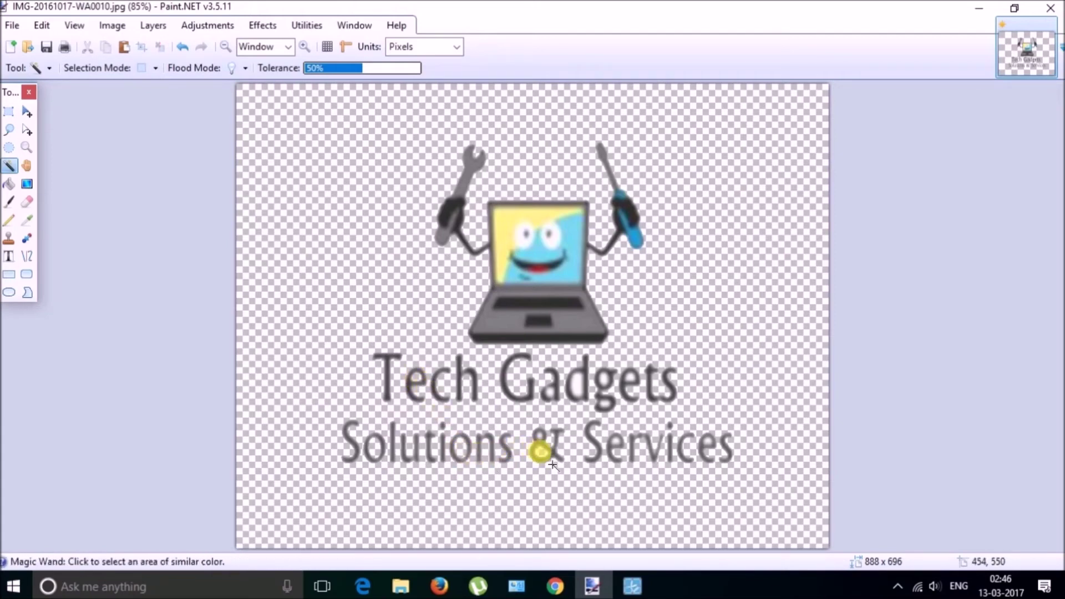
click(555, 448)
key(ctrl+d)
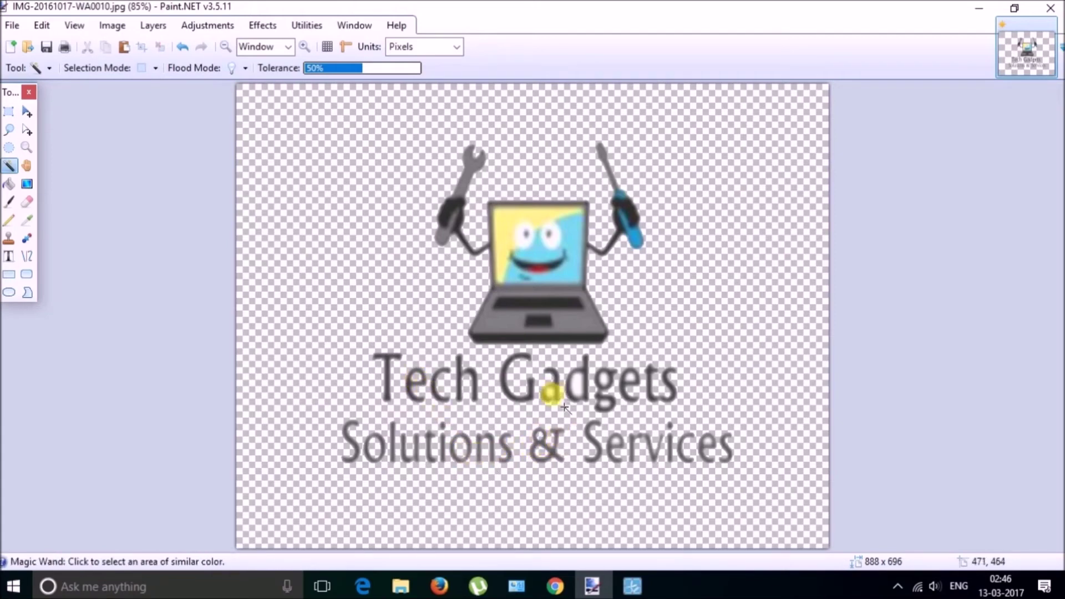
Clear the remaining letter holes, including the g of Gadgets and the e of Services
click(577, 392)
key(ctrl+d)
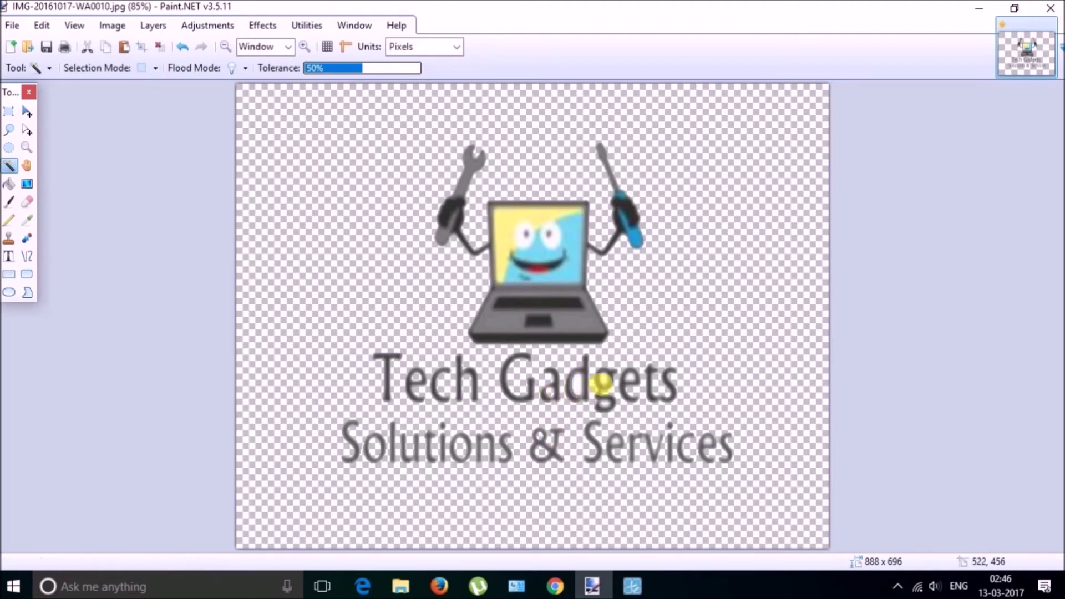
click(607, 379)
key(ctrl+d)
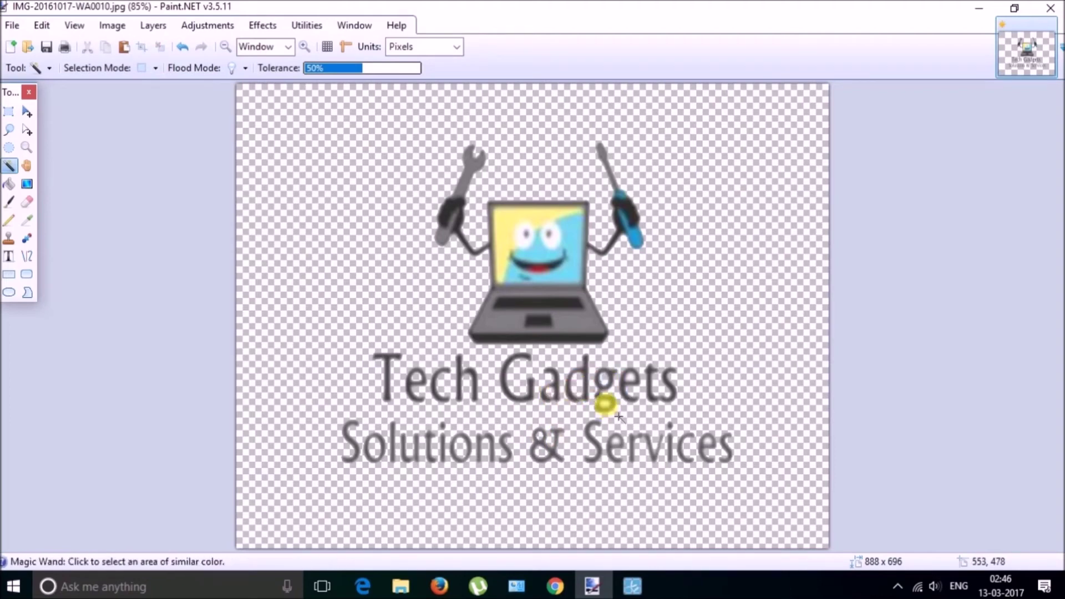
click(606, 407)
key(ctrl+d)
click(628, 381)
key(ctrl+d)
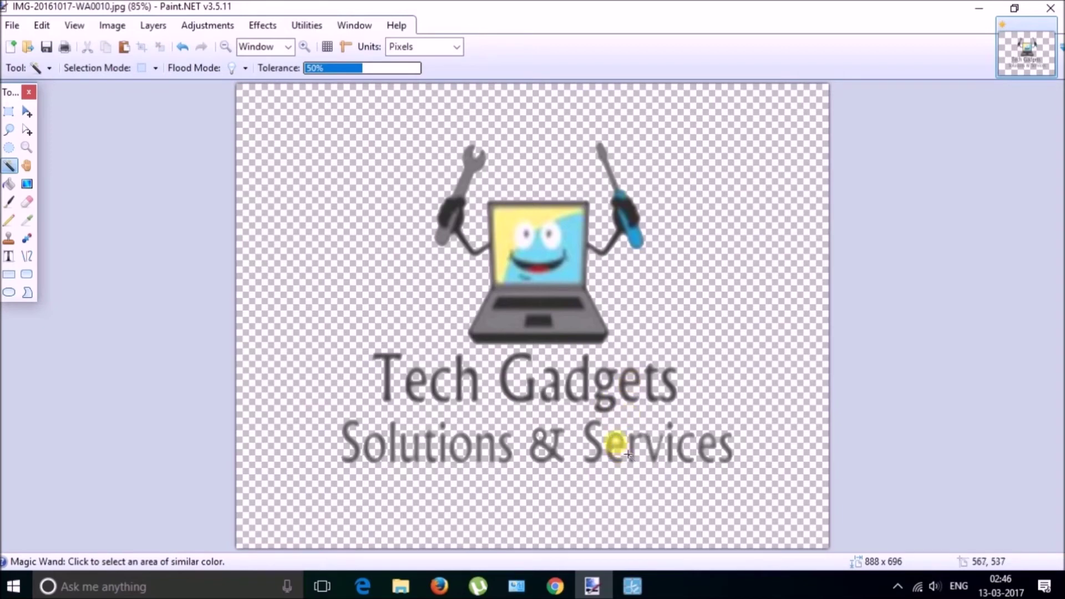
click(623, 451)
key(ctrl+d)
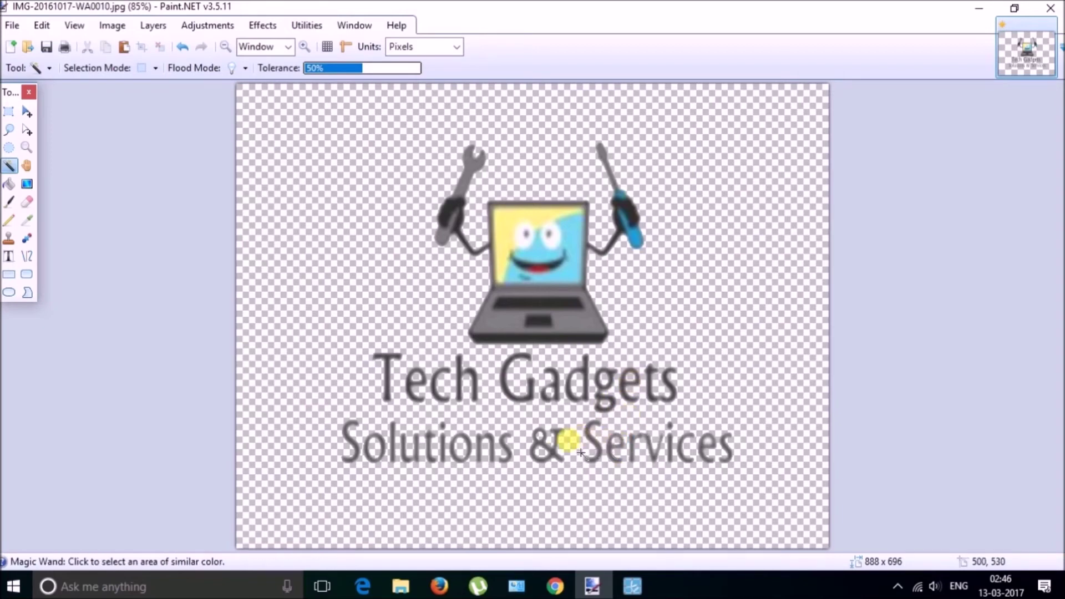
click(705, 440)
key(ctrl+d)
Save the image as a PNG named 'Tech gadgets' on the Desktop with default PNG settings
click(11, 28)
click(54, 146)
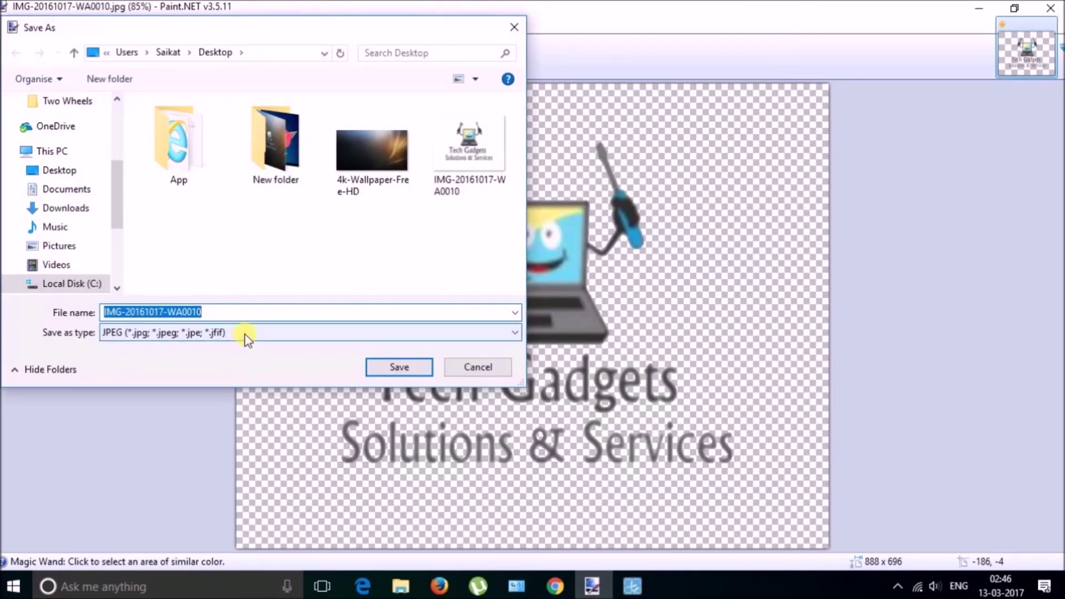
click(247, 335)
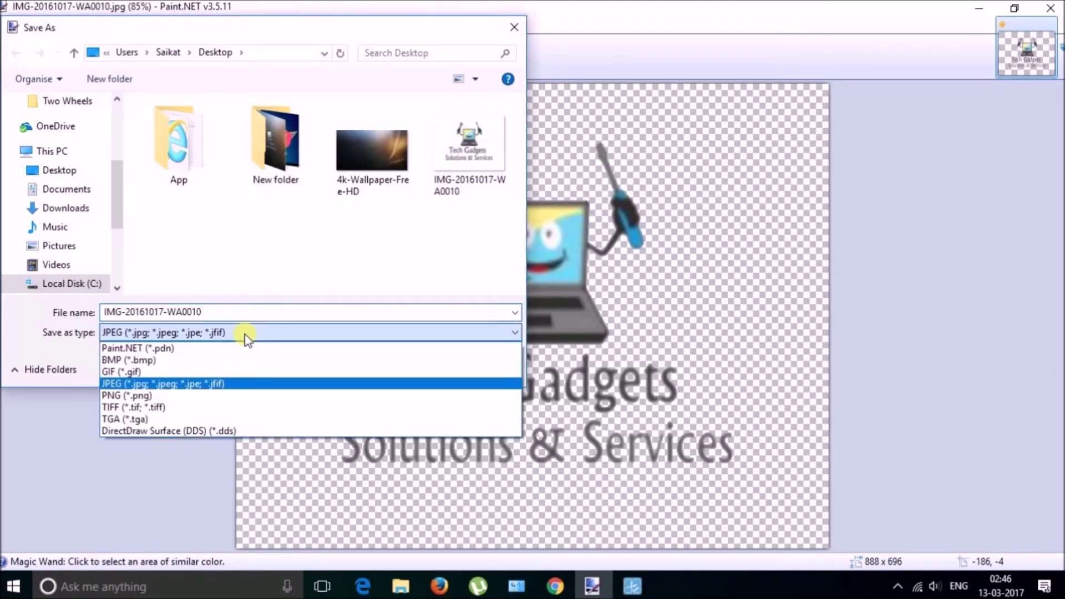
click(181, 395)
click(203, 311)
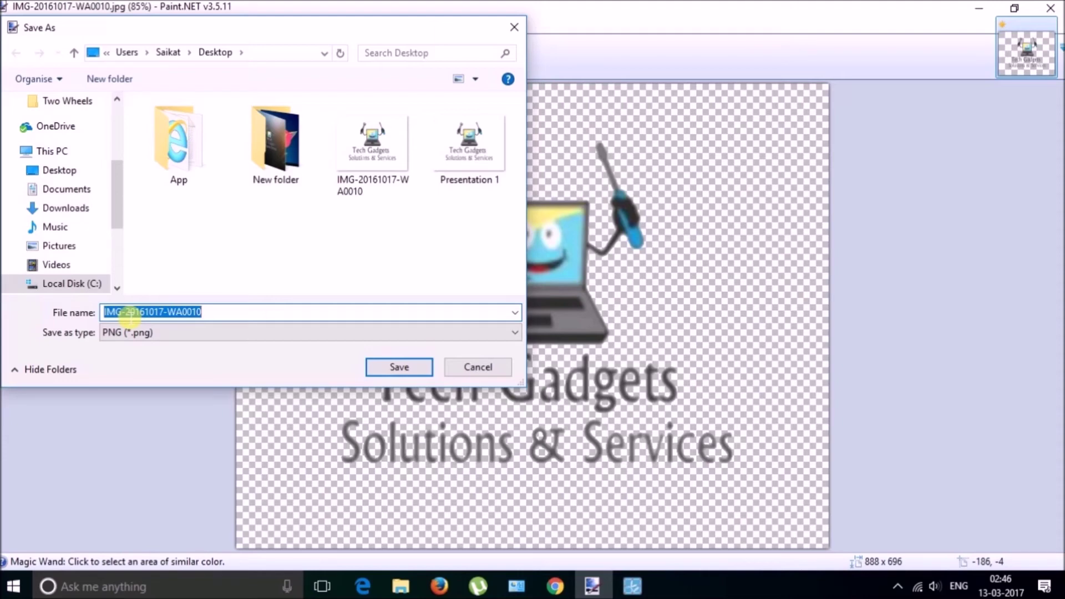
text(ts)
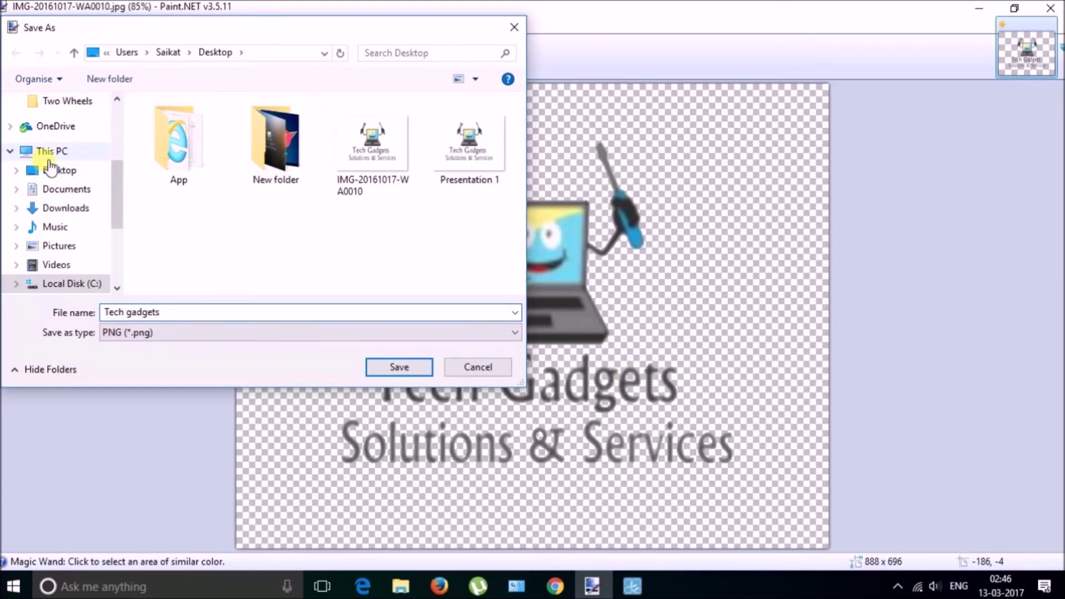
click(66, 171)
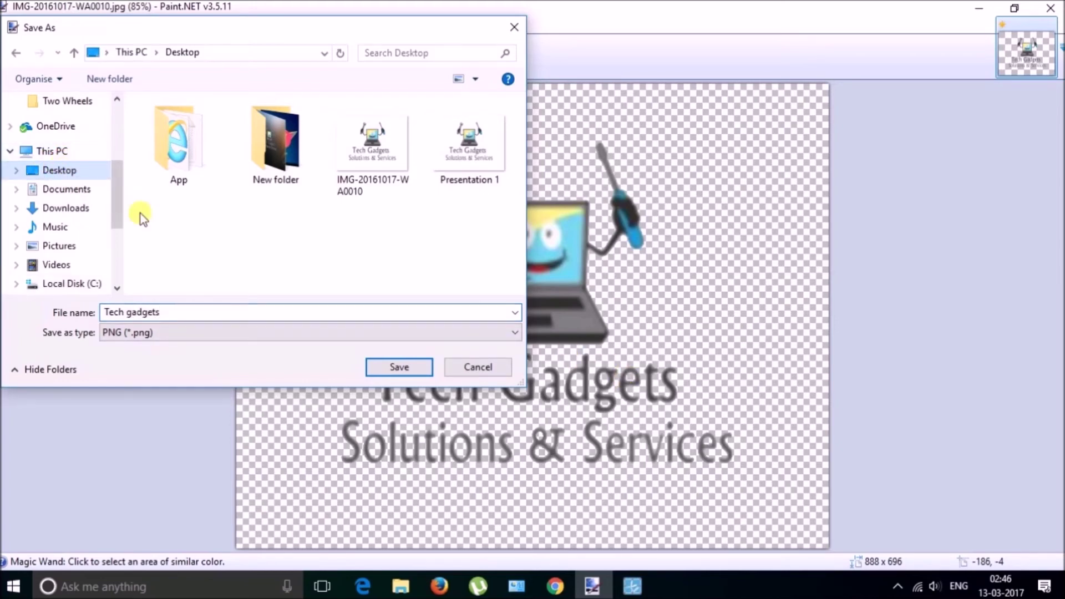
click(388, 367)
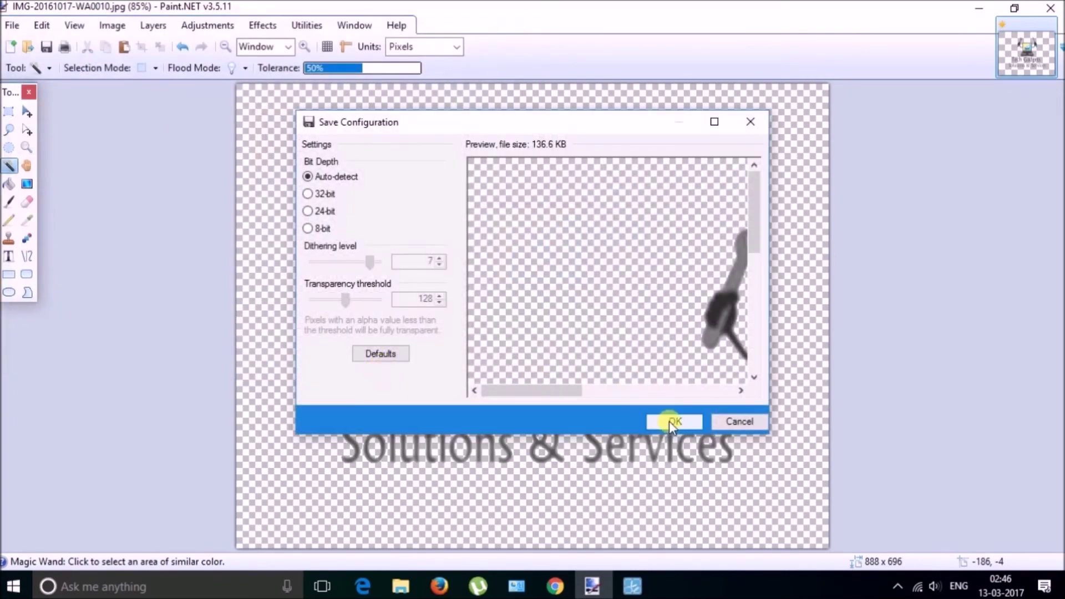
click(669, 420)
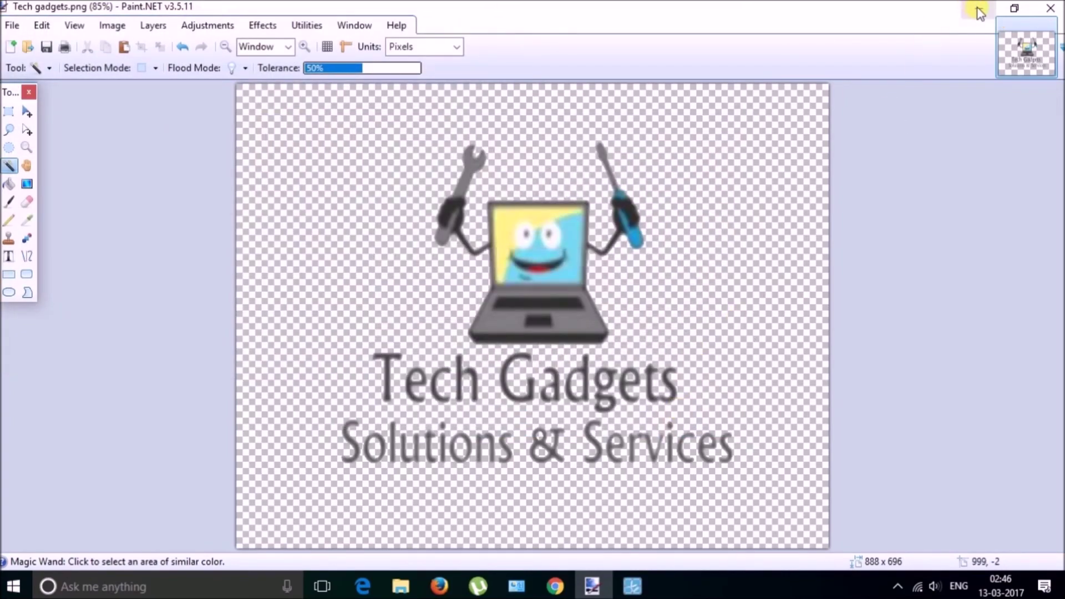
Minimize Paint.NET and the file browser, then launch PowerPoint with a blank presentation
click(979, 9)
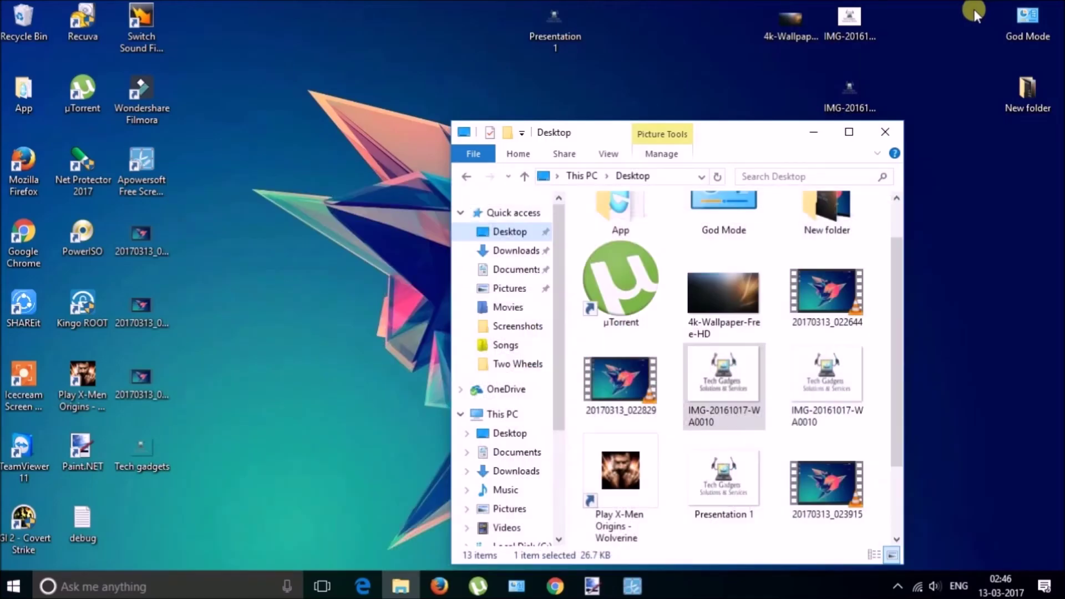
click(814, 132)
click(14, 586)
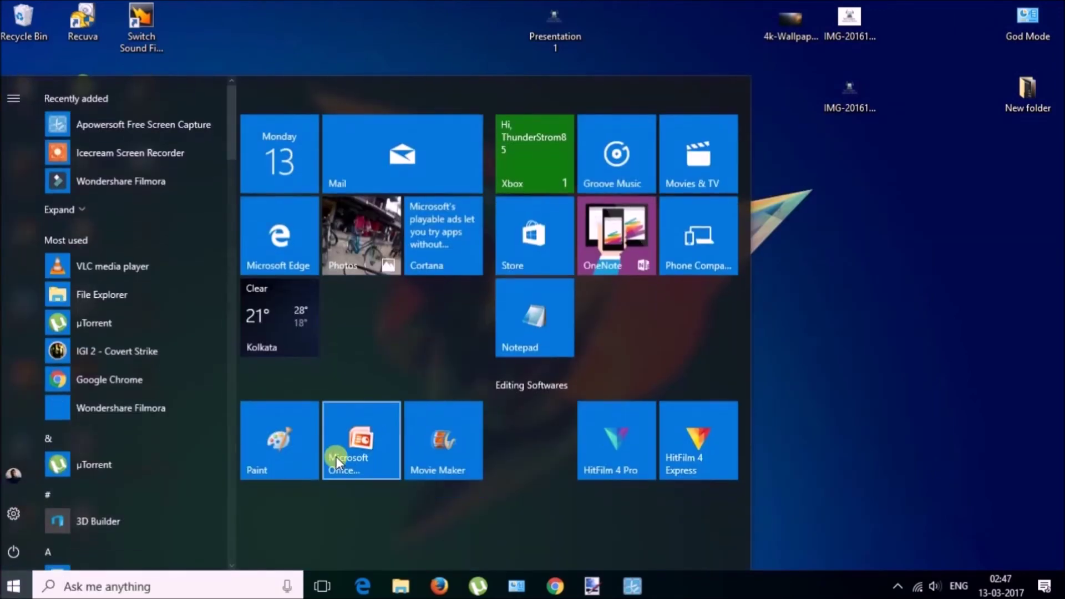
click(358, 448)
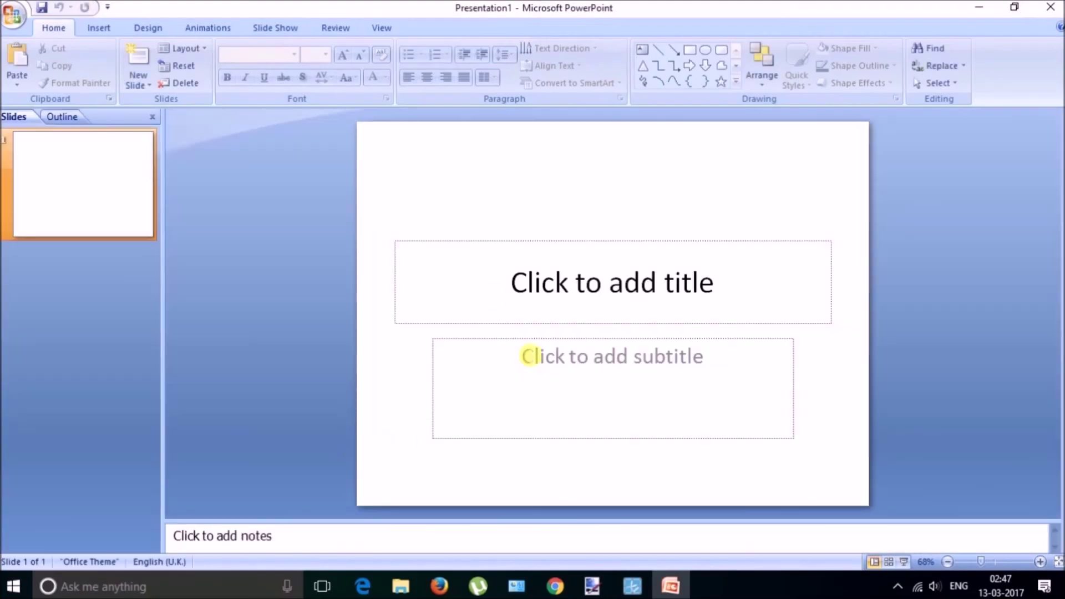
Insert the 4k-Wallpaper-Free-HD picture from the Desktop onto slide 1
click(97, 27)
click(56, 58)
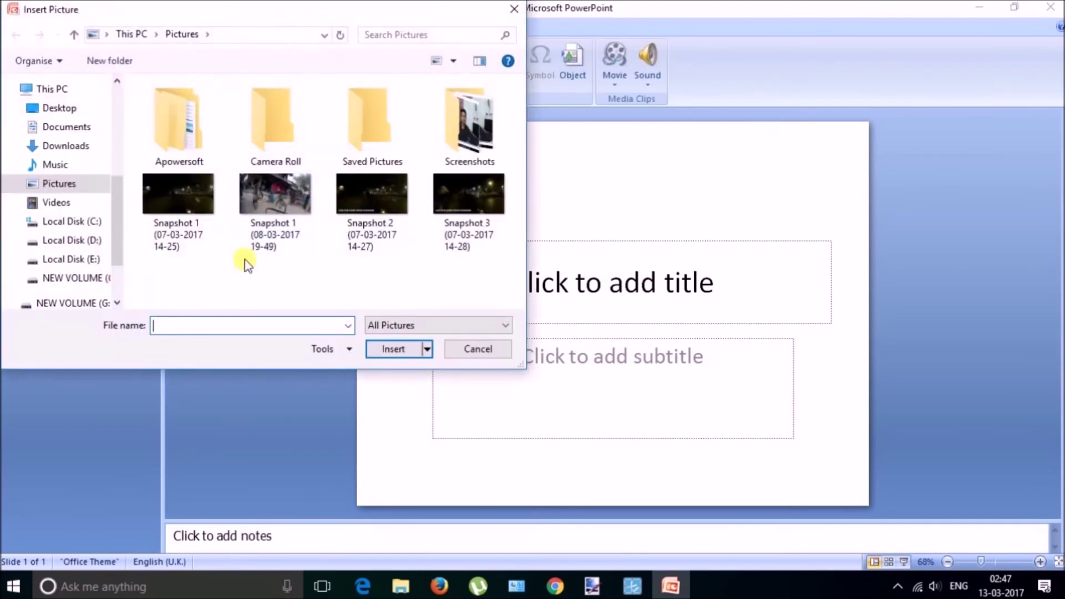
click(55, 108)
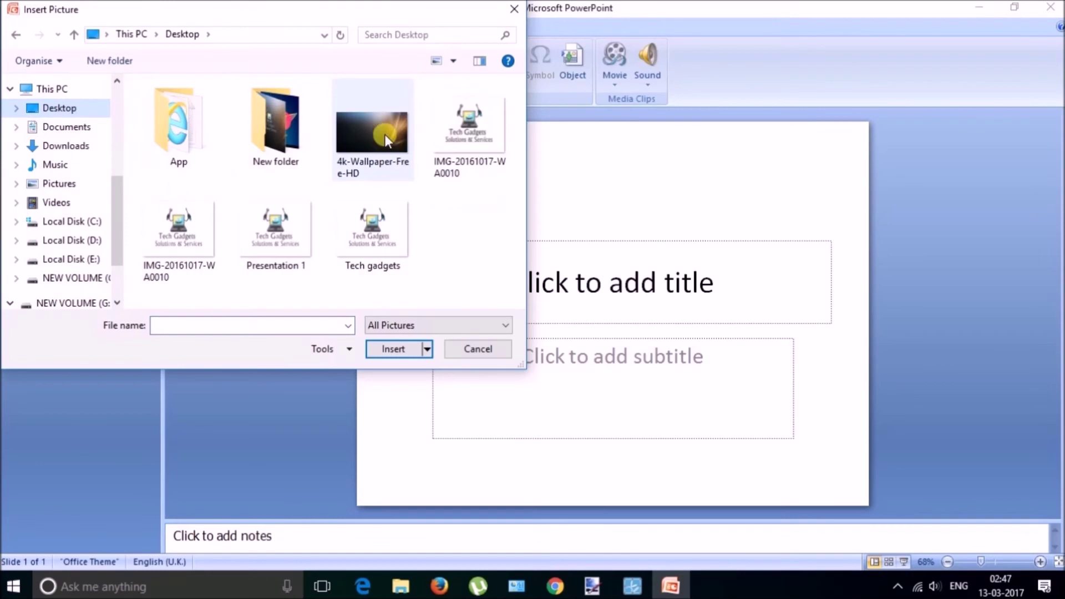
click(384, 135)
click(404, 348)
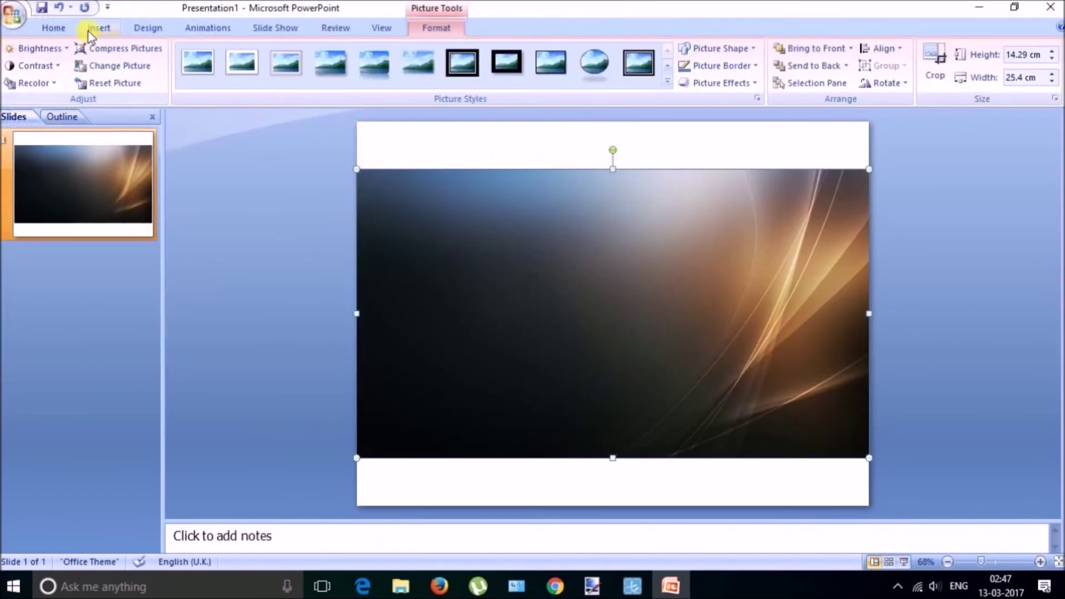
Insert the Tech gadgets PNG, shrink it to about half size and center it on the wallpaper
click(96, 27)
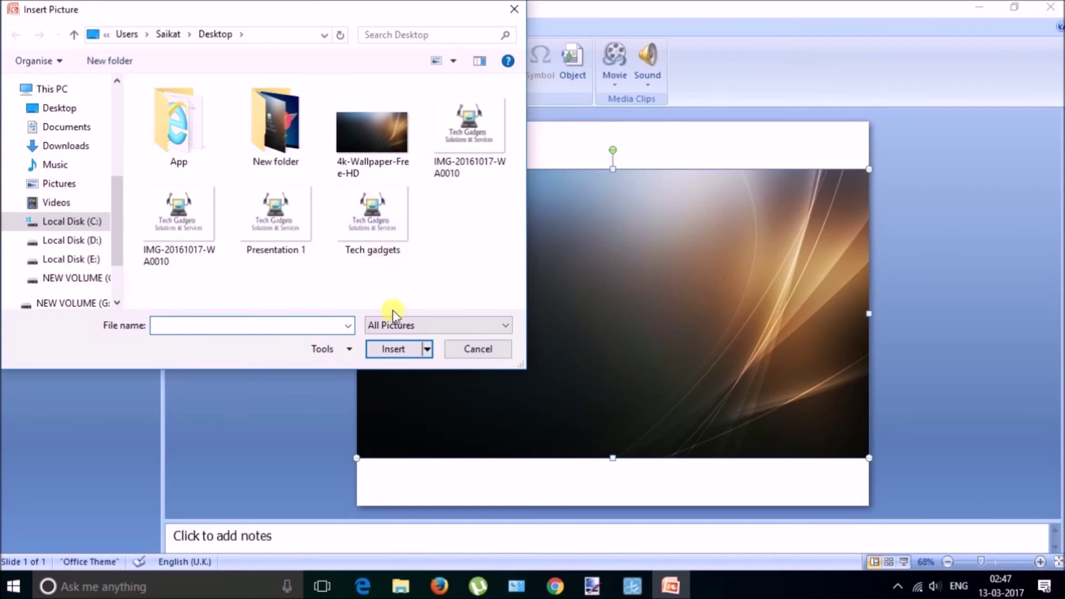
click(379, 227)
click(395, 349)
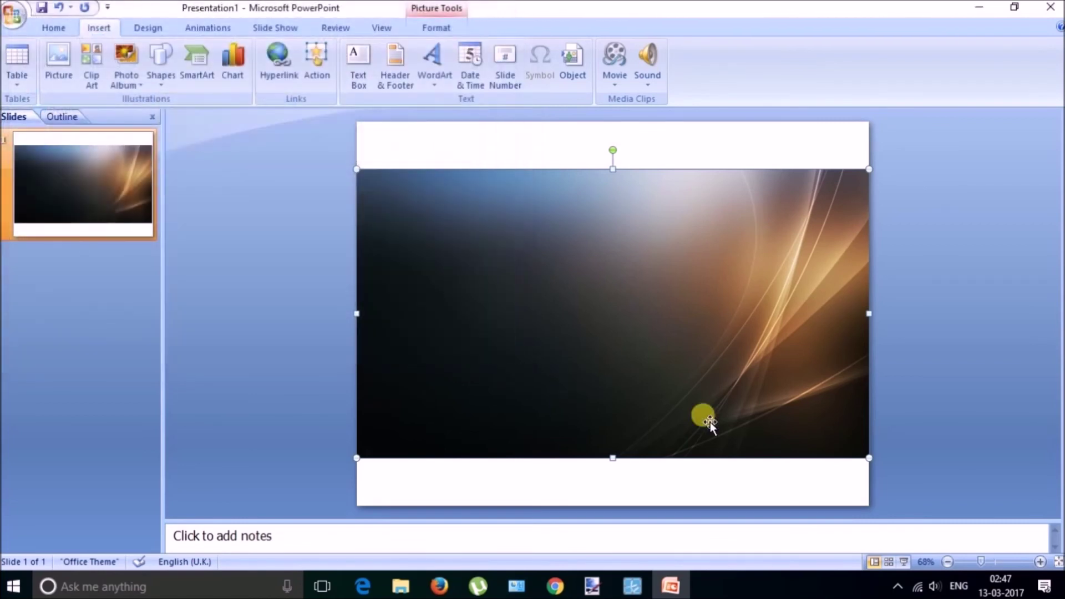
drag(850, 499, 602, 305)
drag(496, 230, 600, 325)
key(ctrl+z)
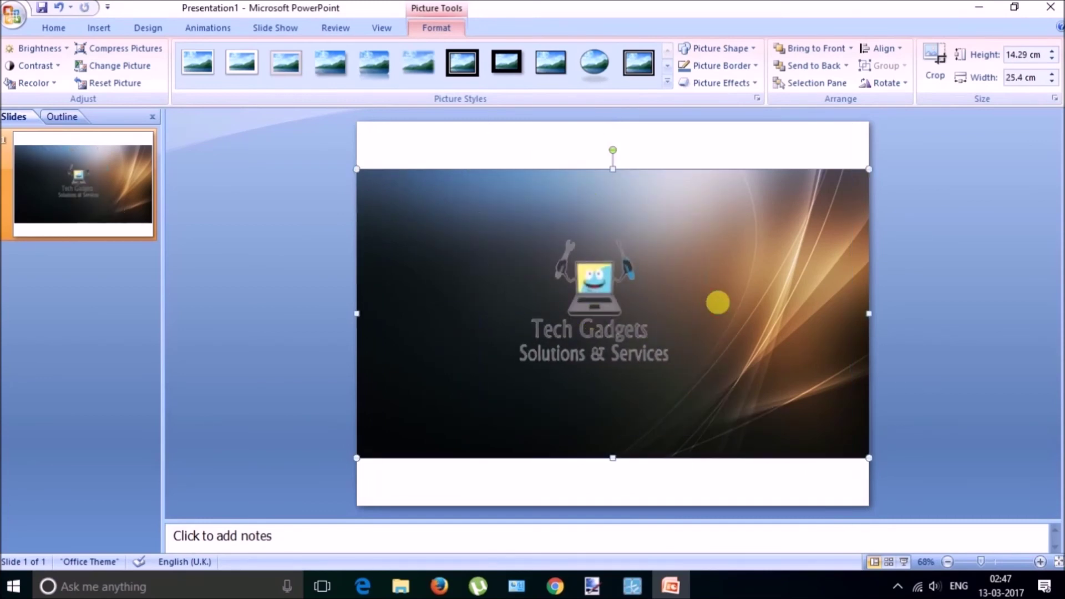